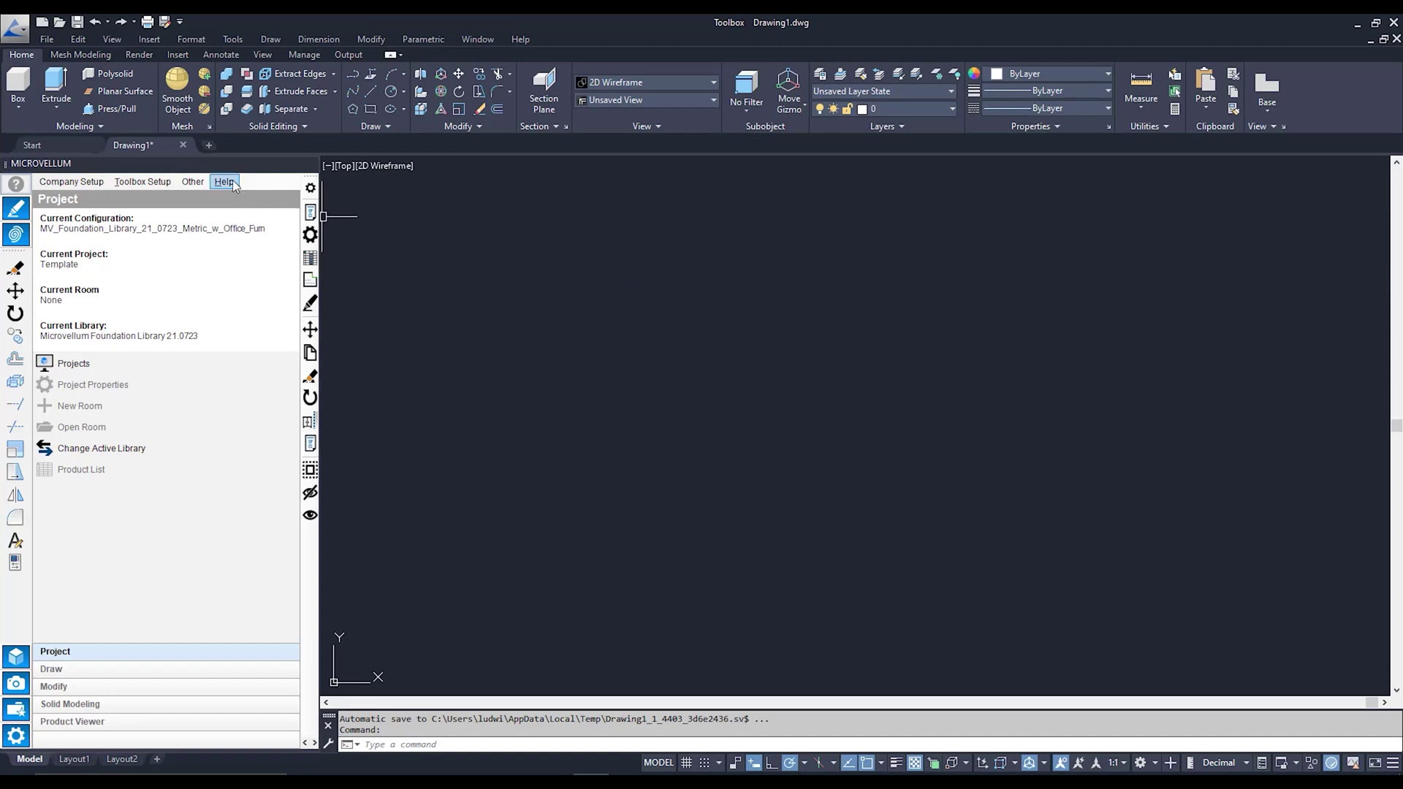
From the Help menu, browse to the MV_Foundation_Library_21_0723_Metric_w_Office_Furn factory data folder.
click(234, 180)
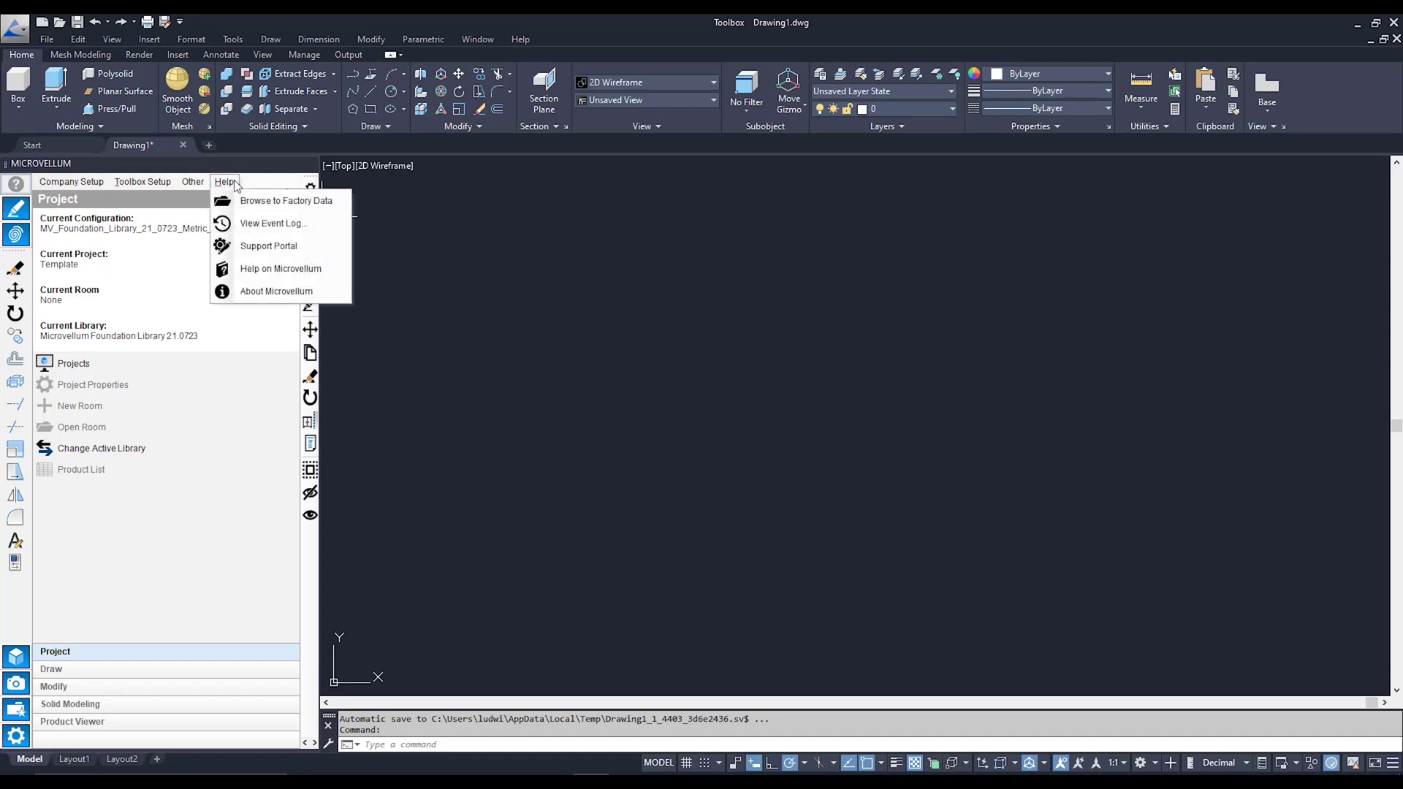
click(318, 206)
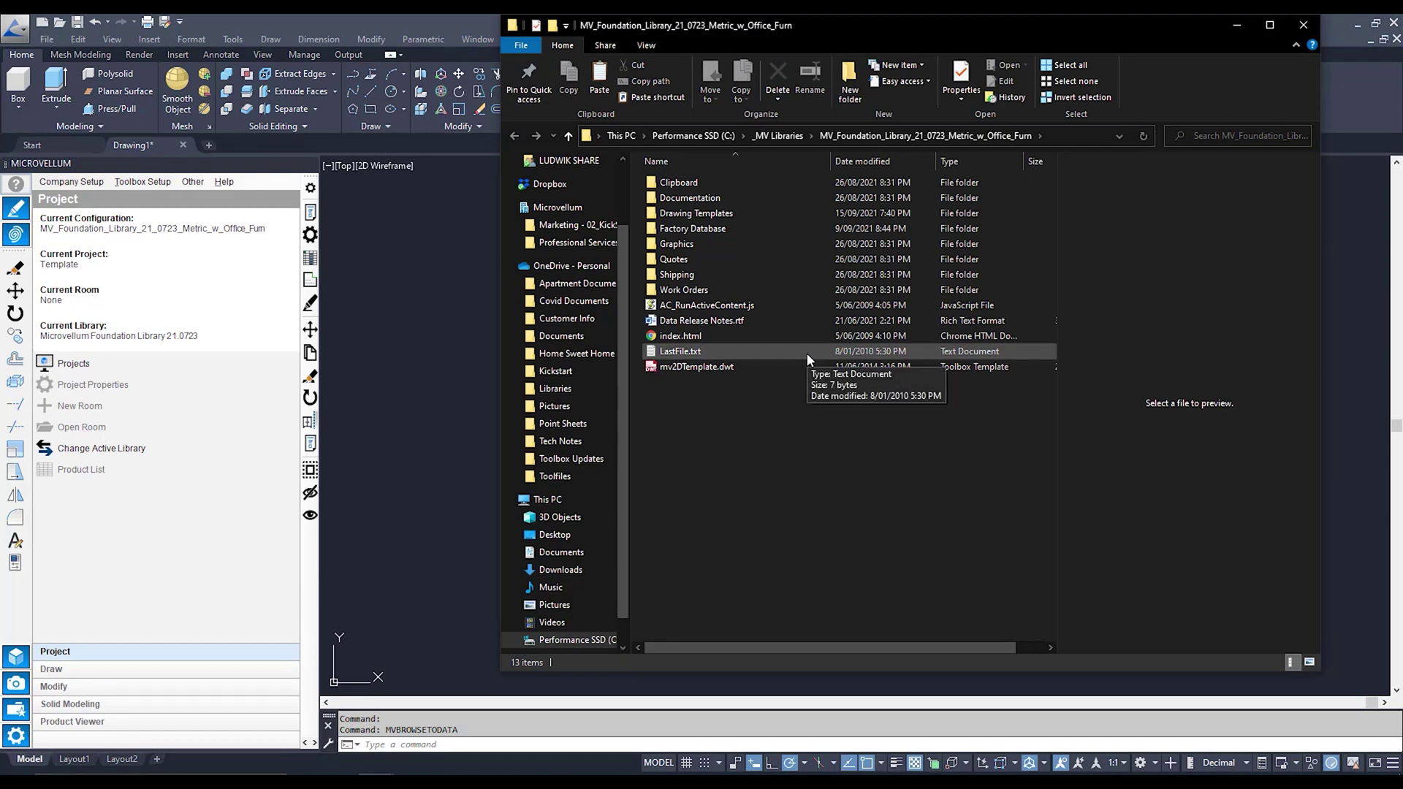
Open the Drawing Templates folder and copy its full path from the address bar.
click(752, 212)
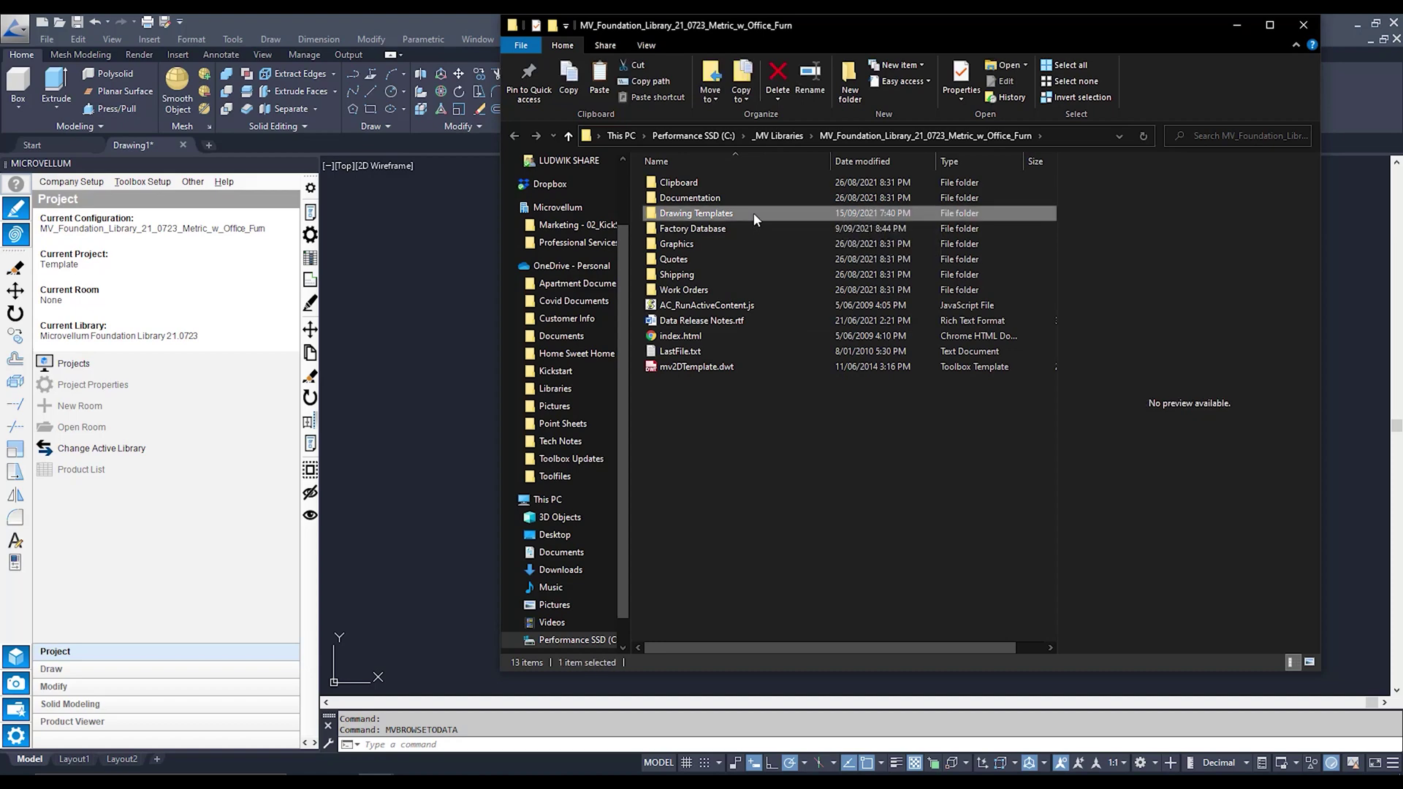
double_click(753, 213)
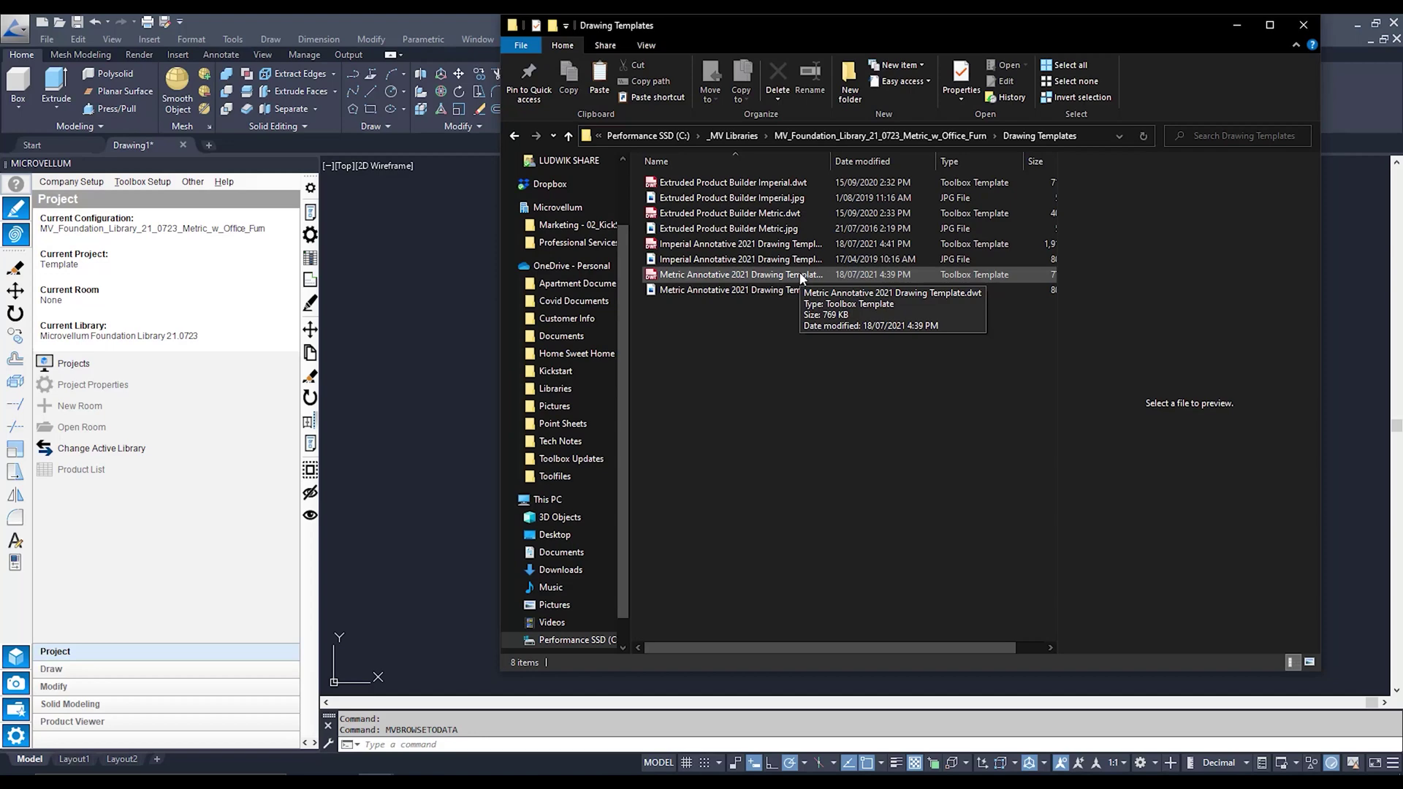
click(1089, 137)
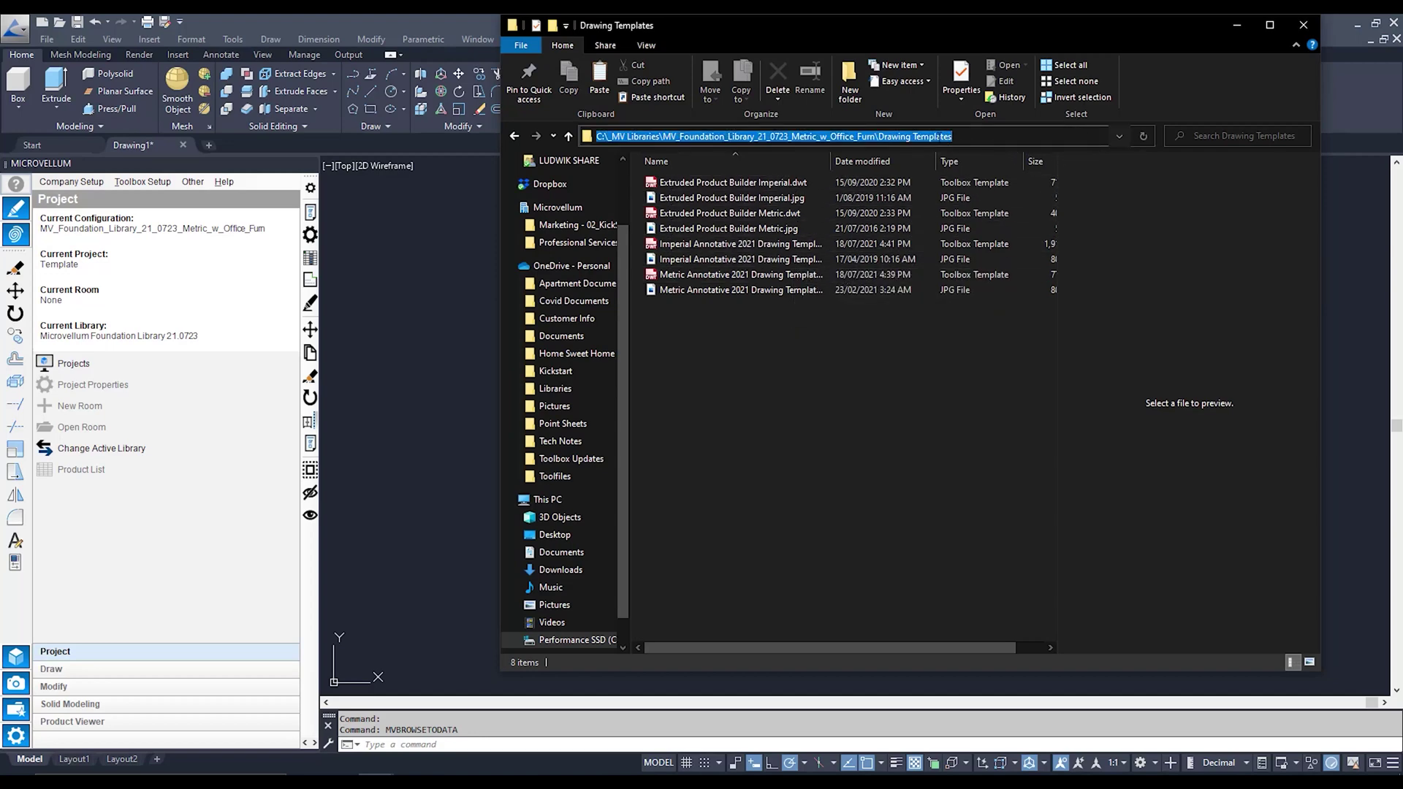
right_click(939, 137)
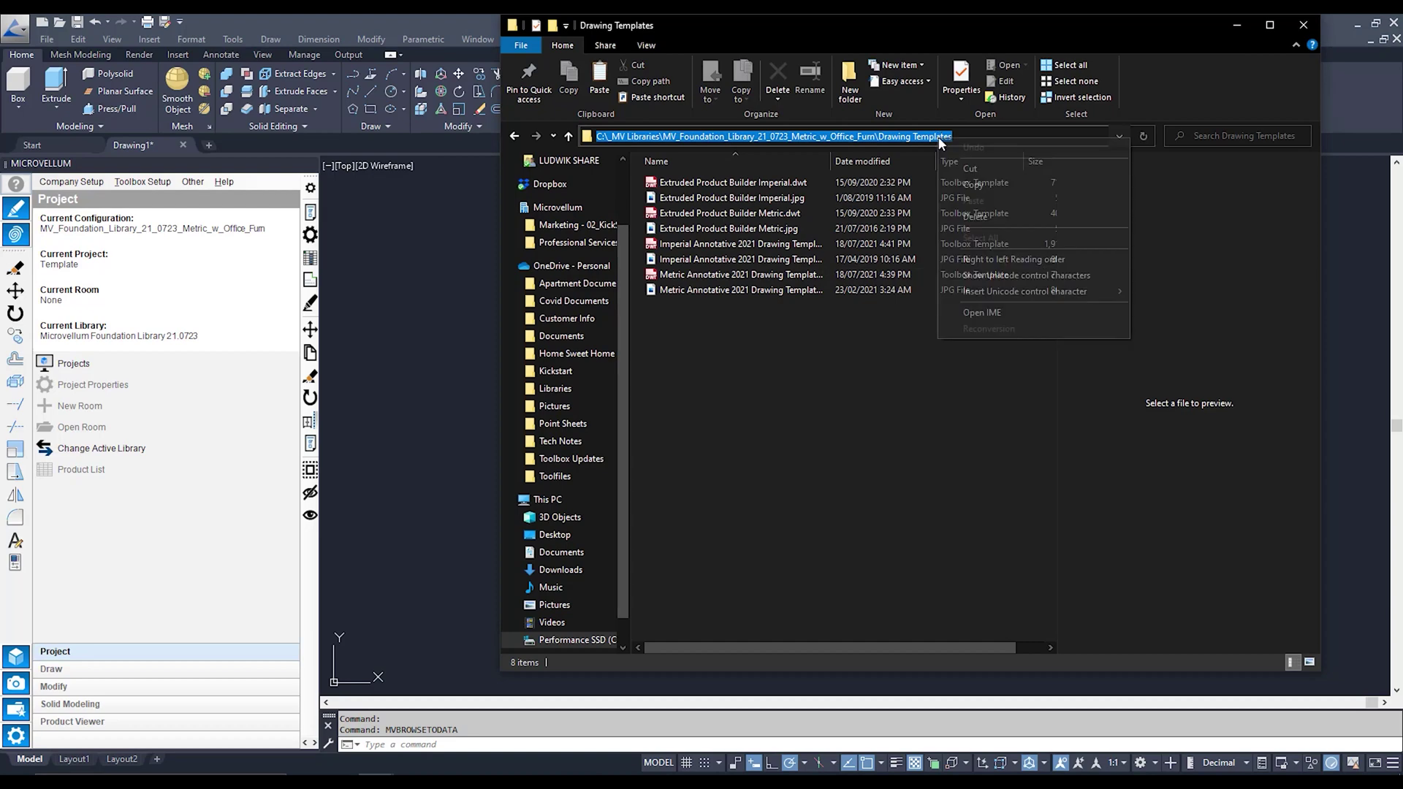
click(1005, 184)
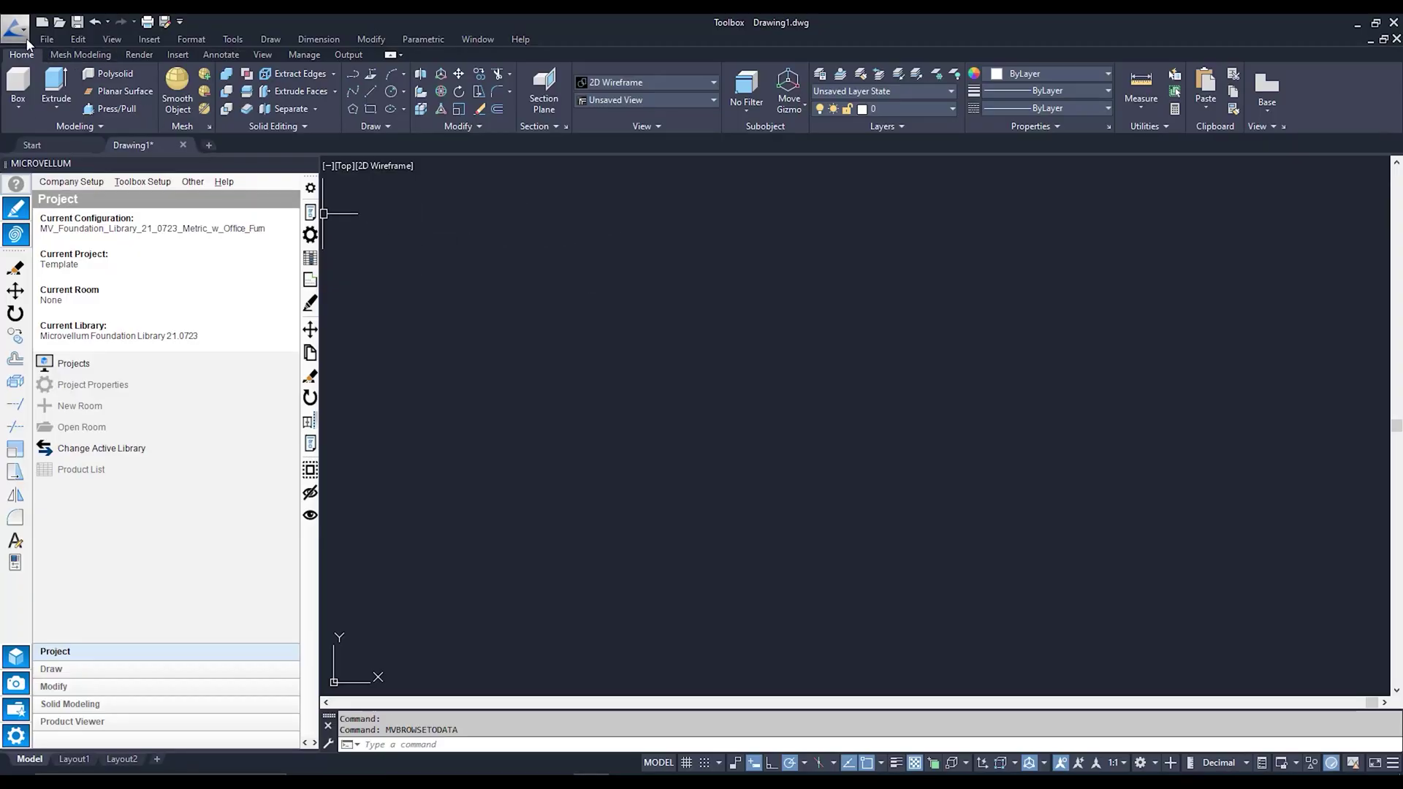
Open Metric Annotative 2021 Drawing Template.dwt from the pasted Drawing Templates path, filtered to *.dwt files.
click(26, 34)
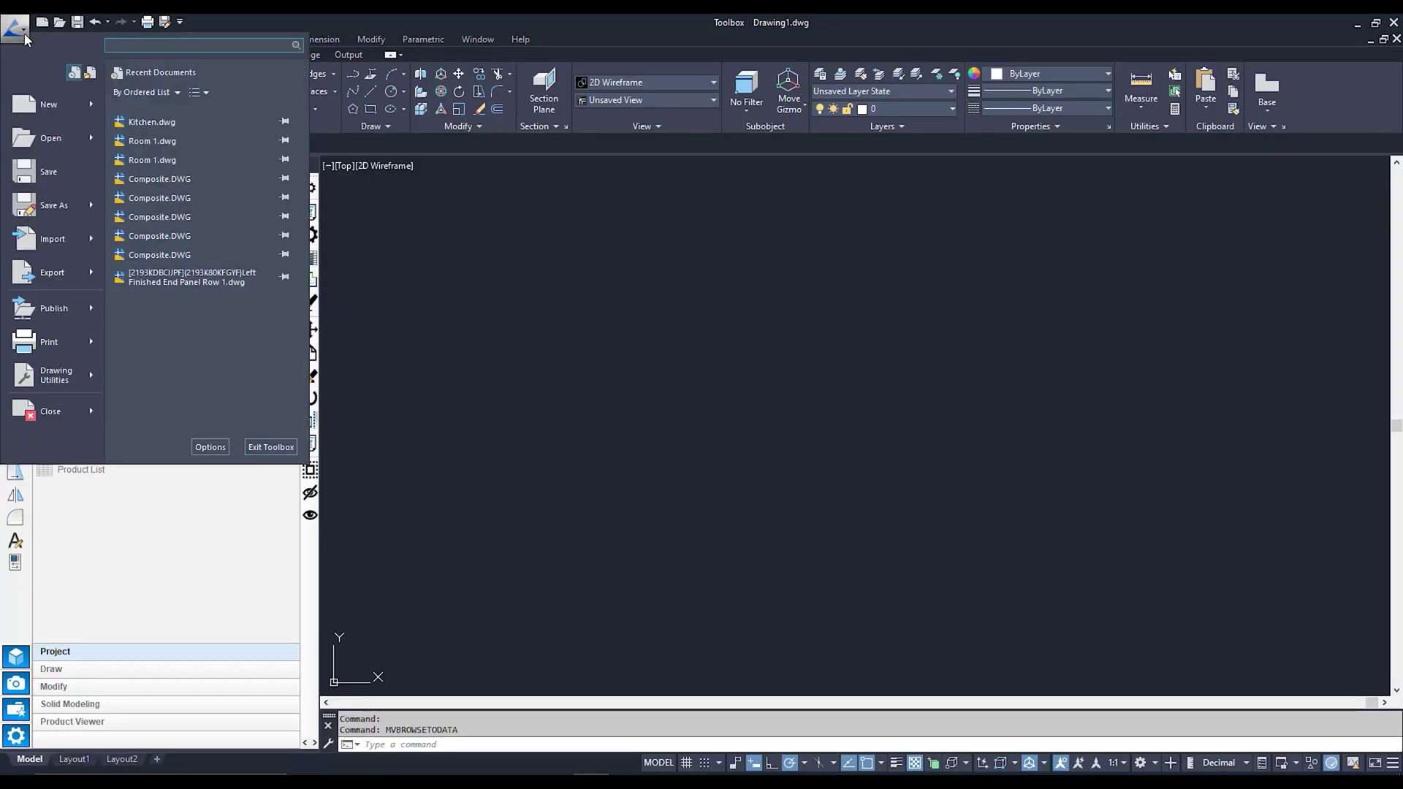
click(69, 146)
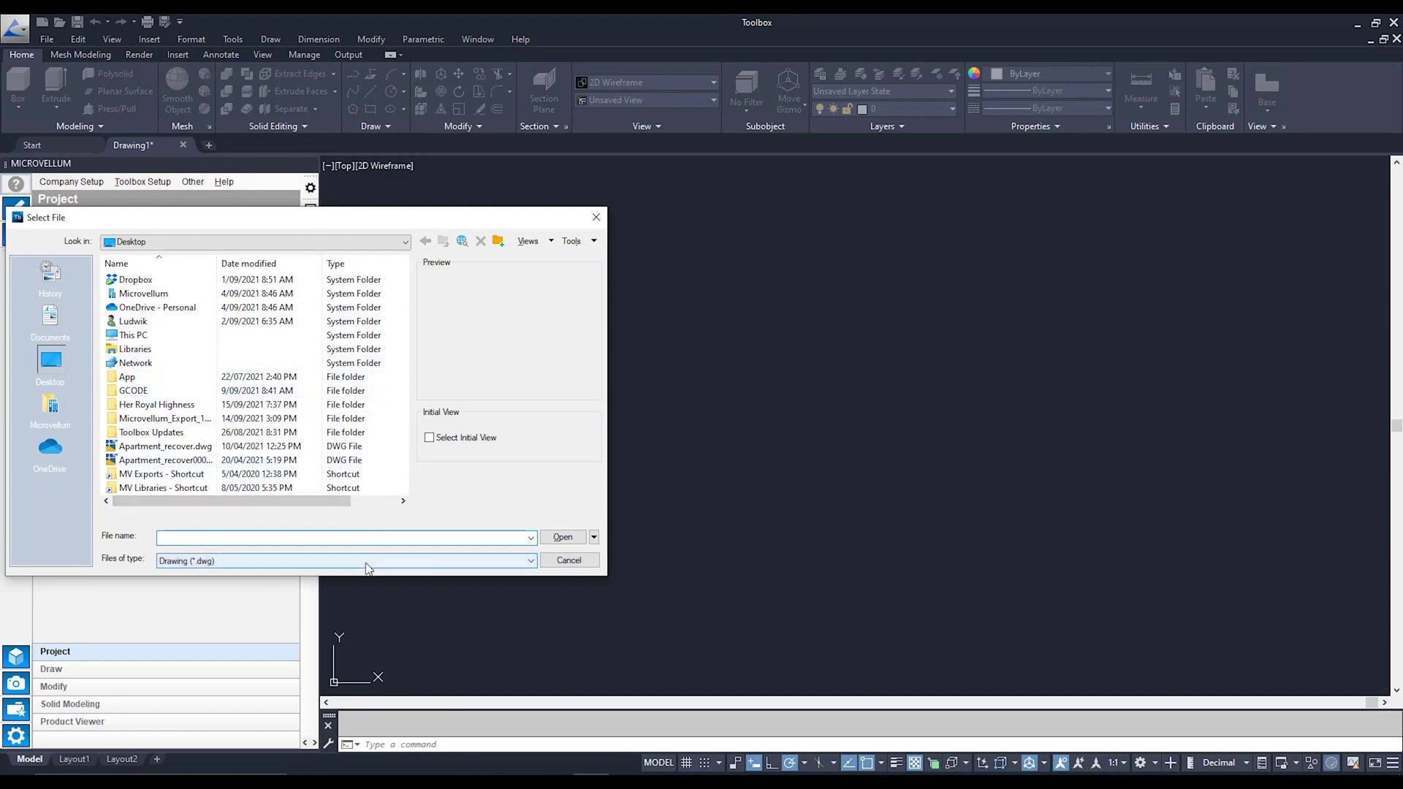
click(367, 561)
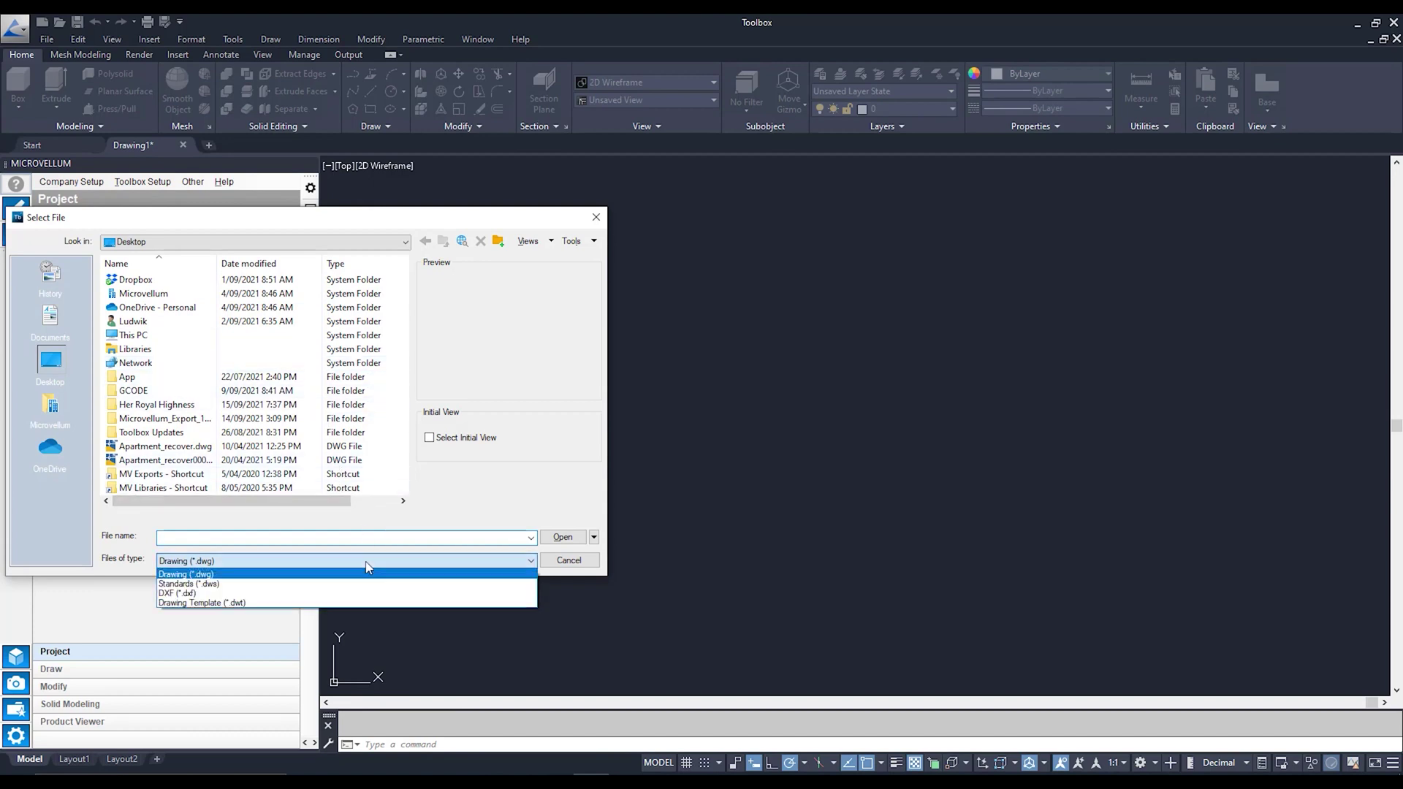
click(263, 602)
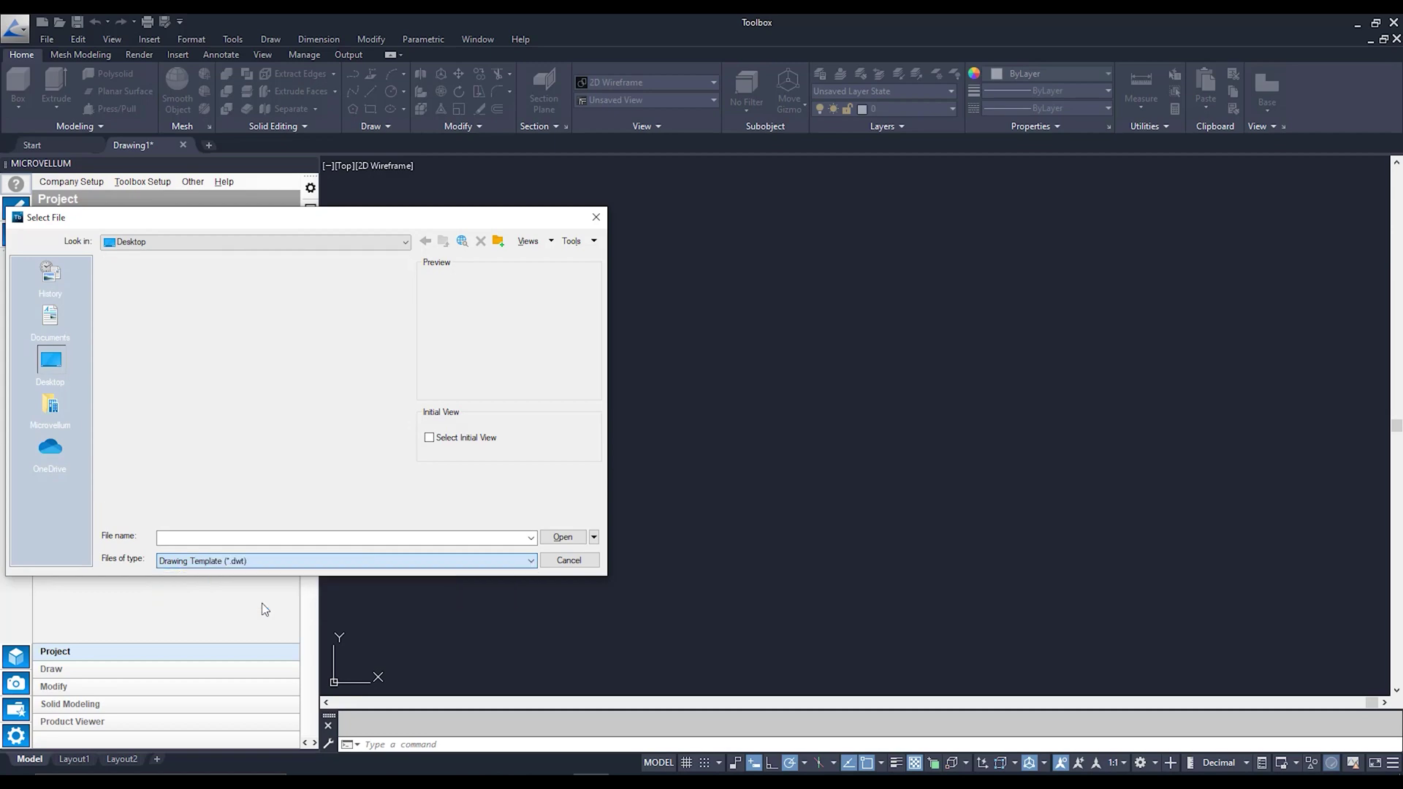
click(249, 535)
right_click(250, 537)
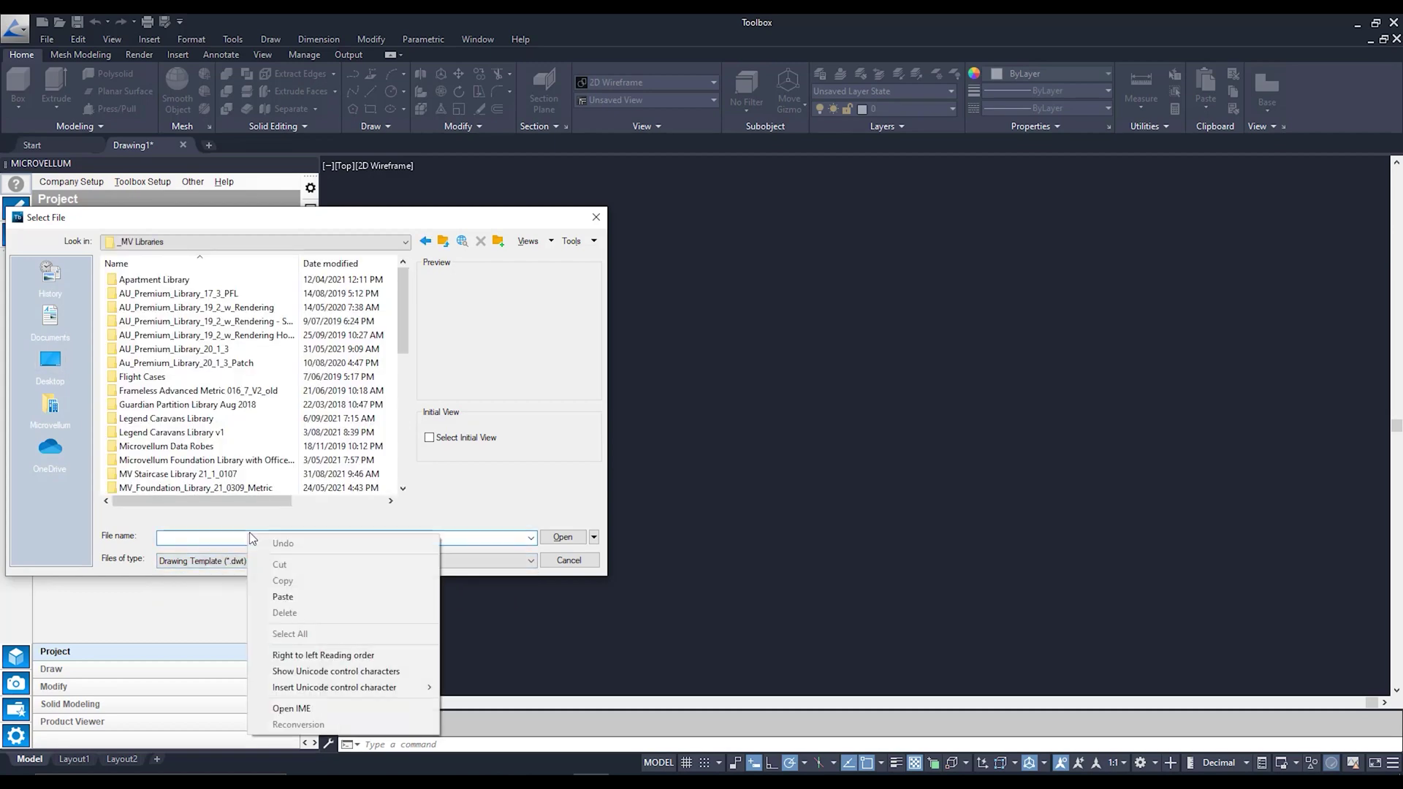
click(299, 595)
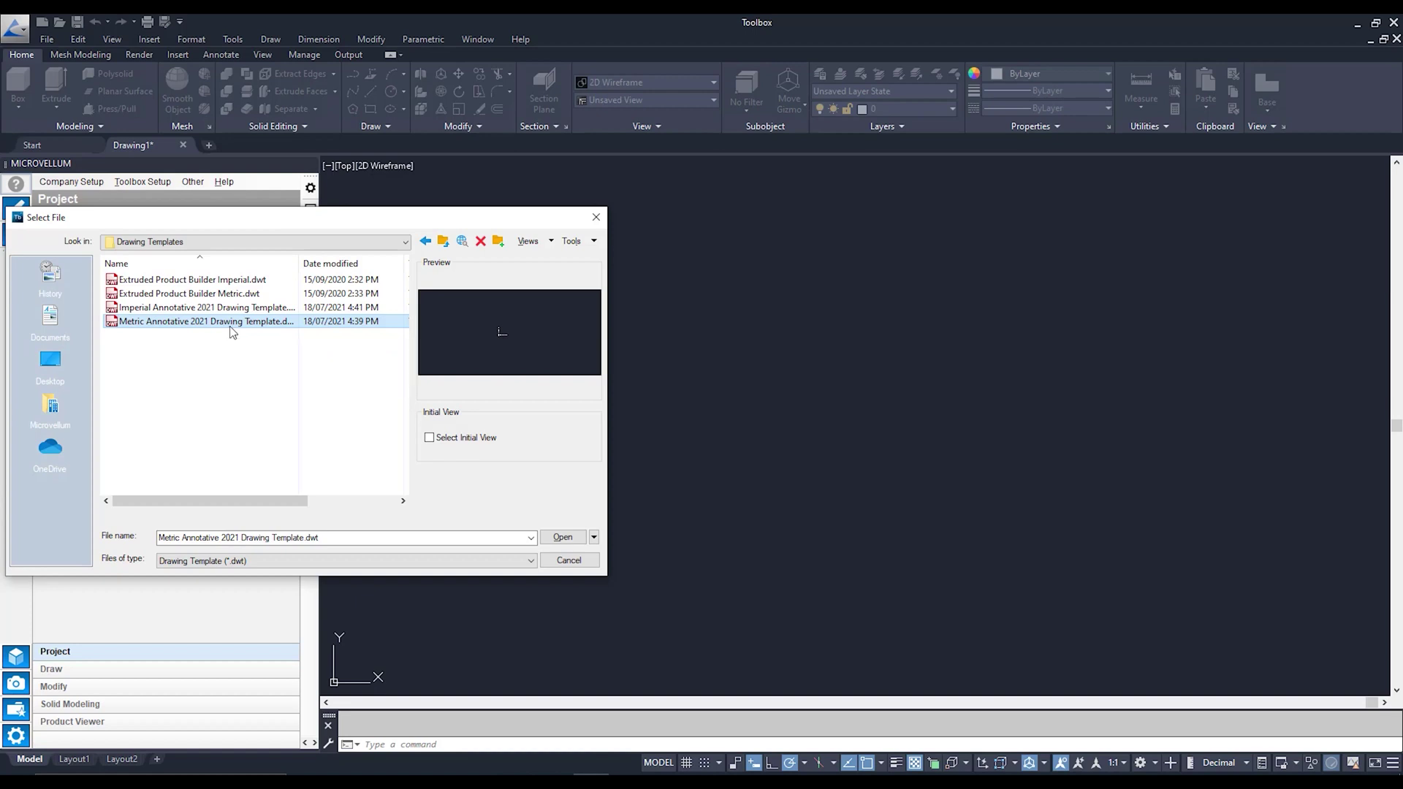
right_click(230, 328)
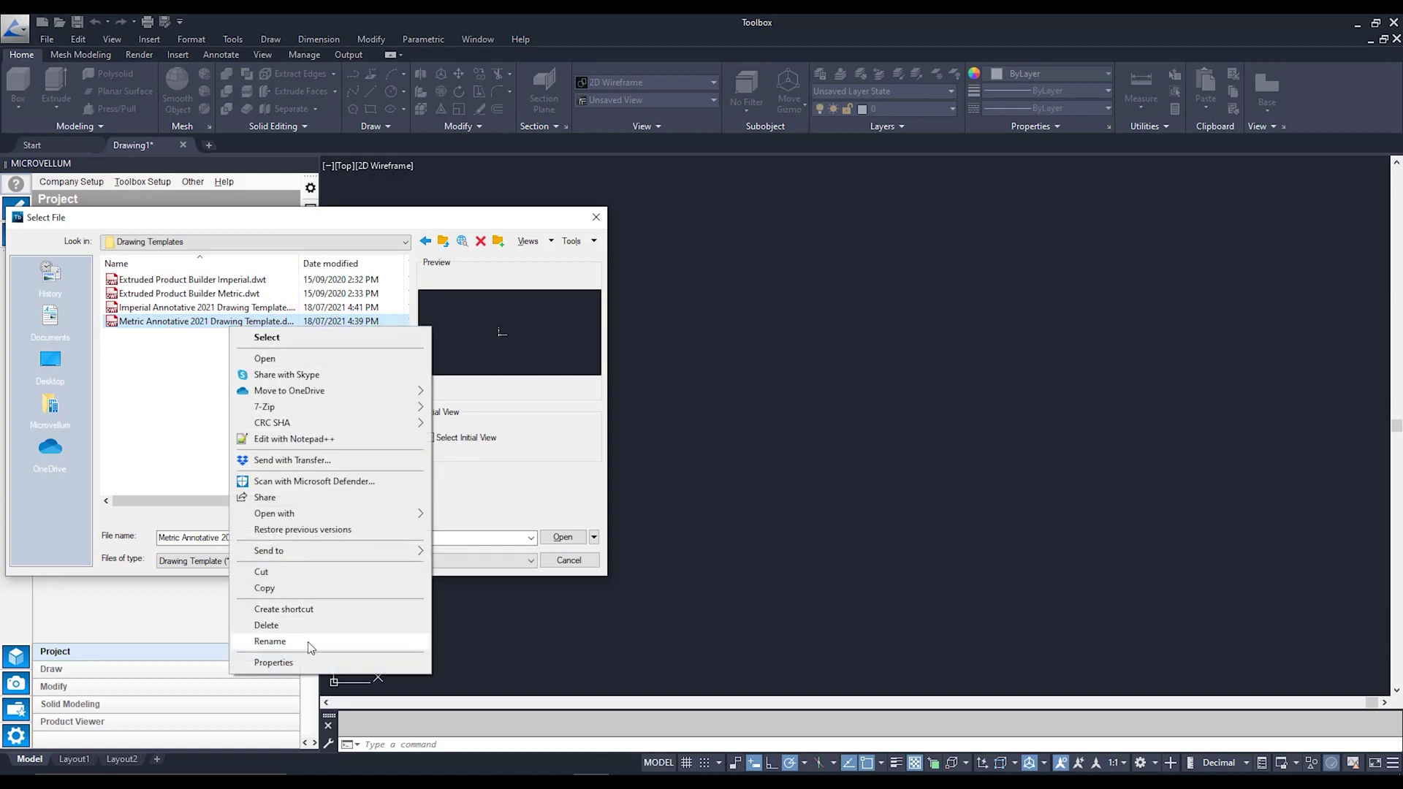
click(151, 387)
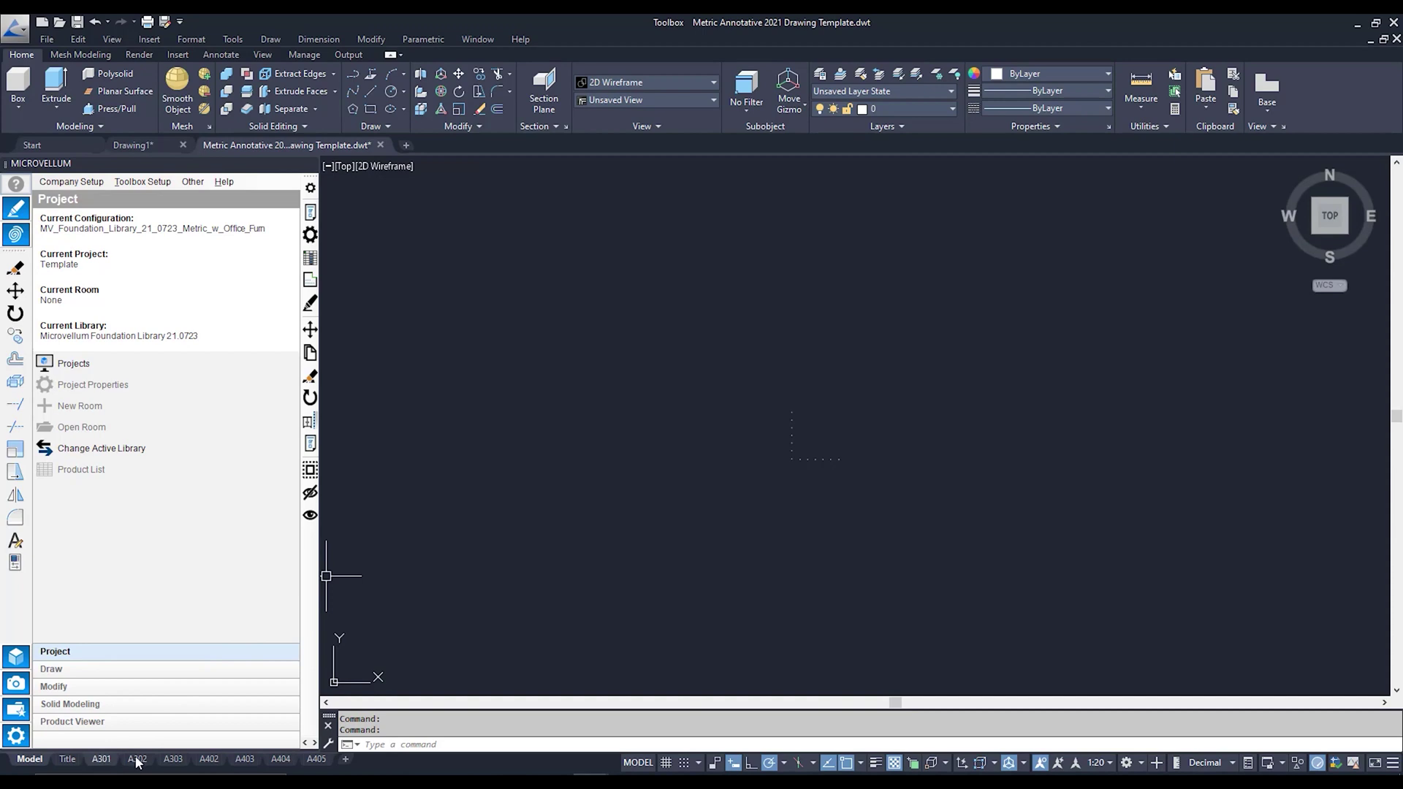
Switch to the A301 layout and pick the company logo in its title block.
click(102, 759)
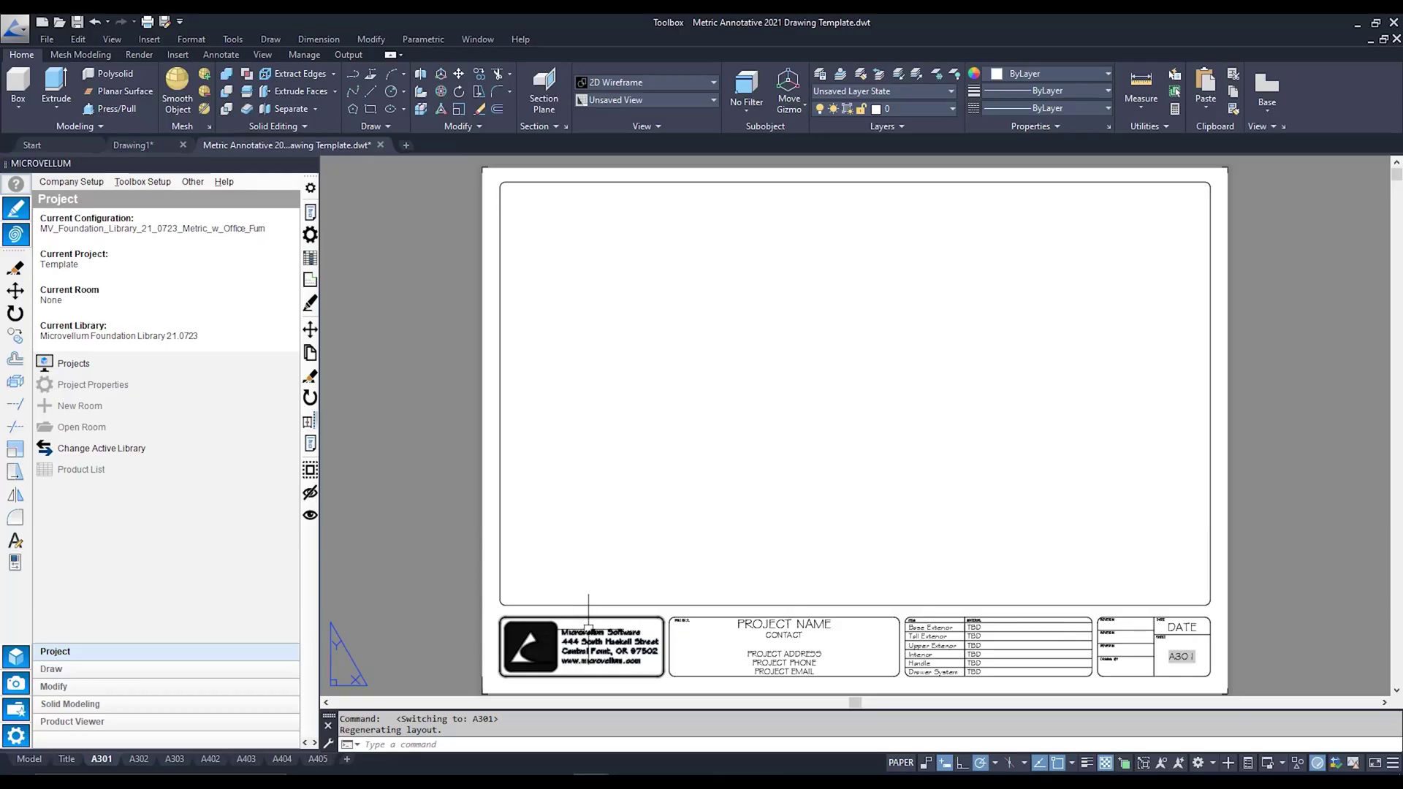
click(602, 618)
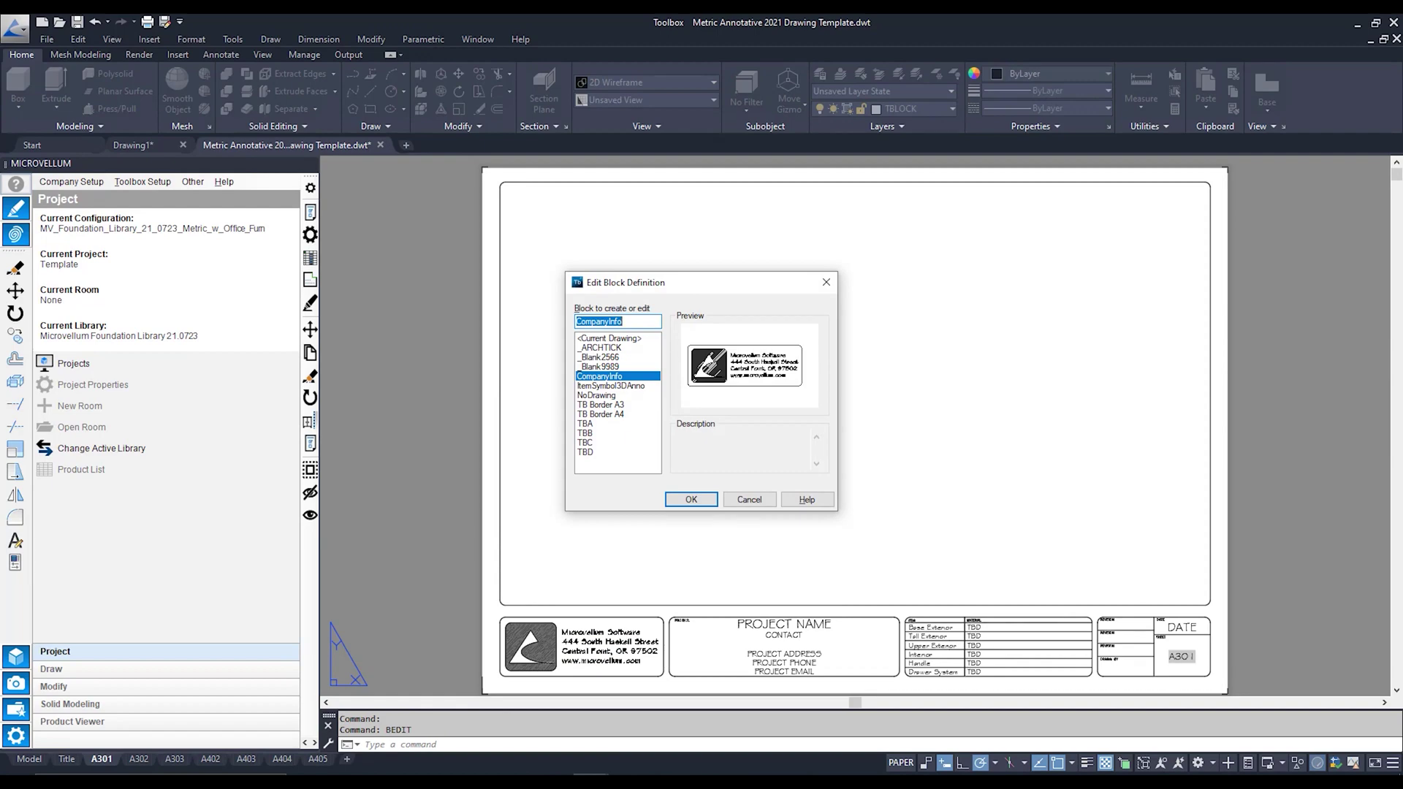
Open the CompanyInfo block in the Block Editor.
click(691, 503)
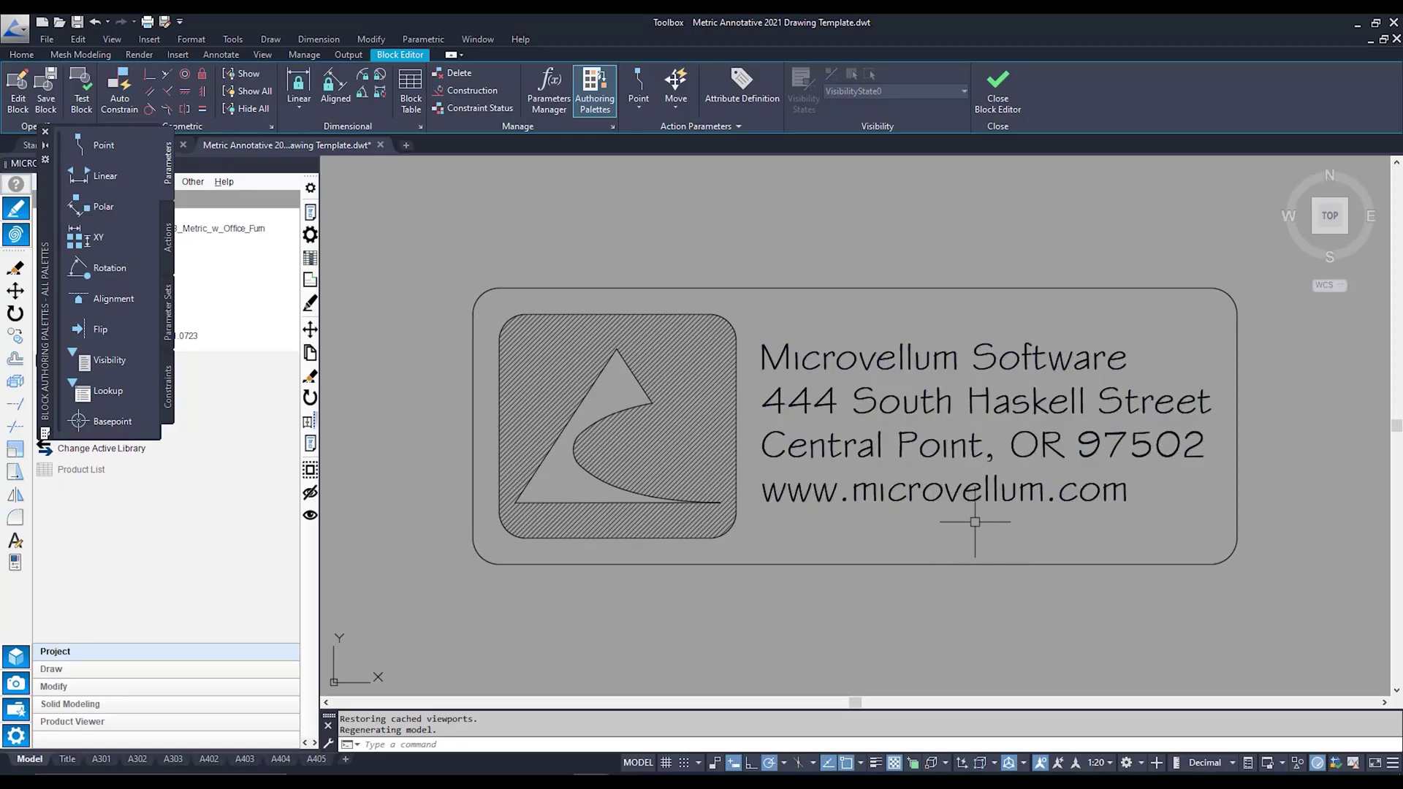
Delete the address text, hatched logo, inner rounded rectangle and logo outline from CompanyInfo.
click(942, 471)
click(668, 458)
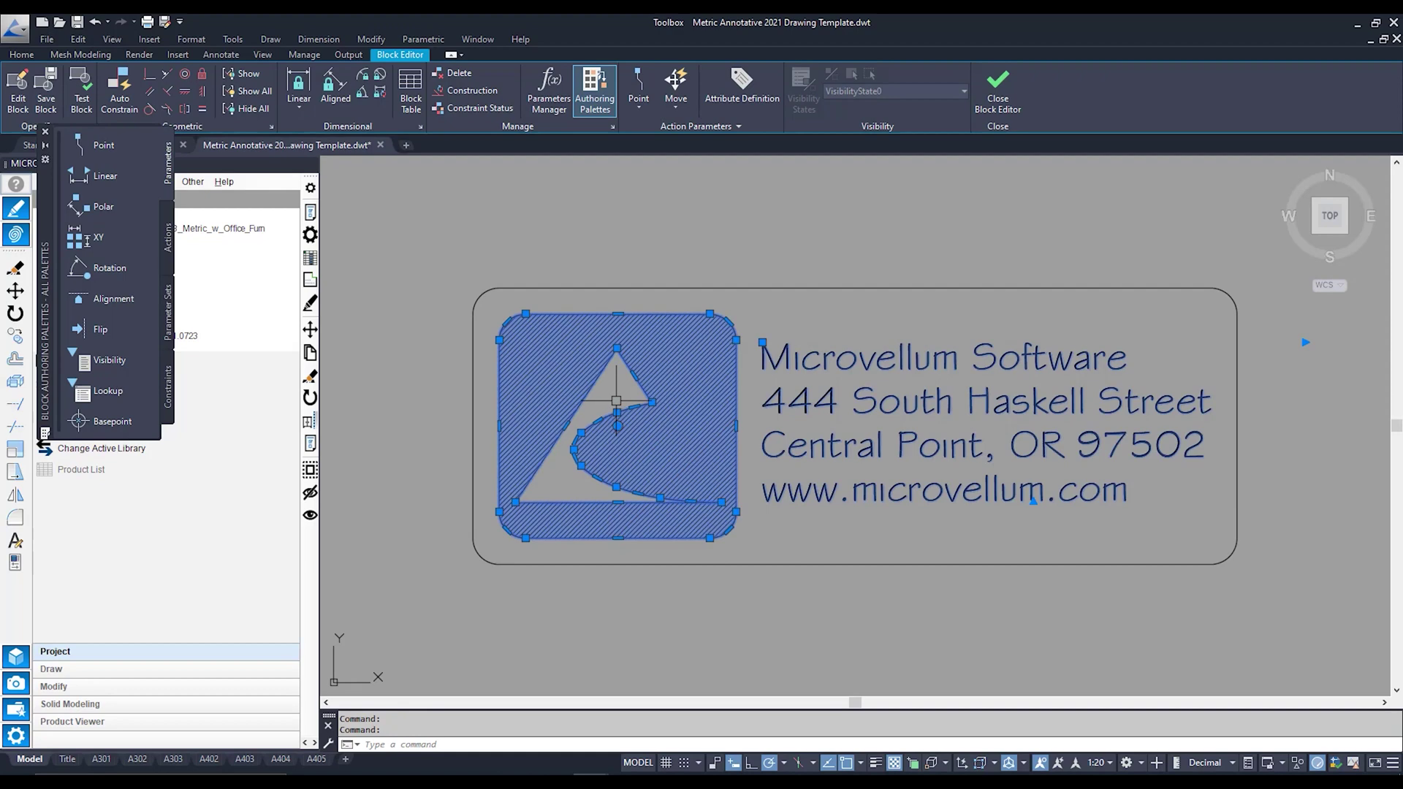
key(Delete)
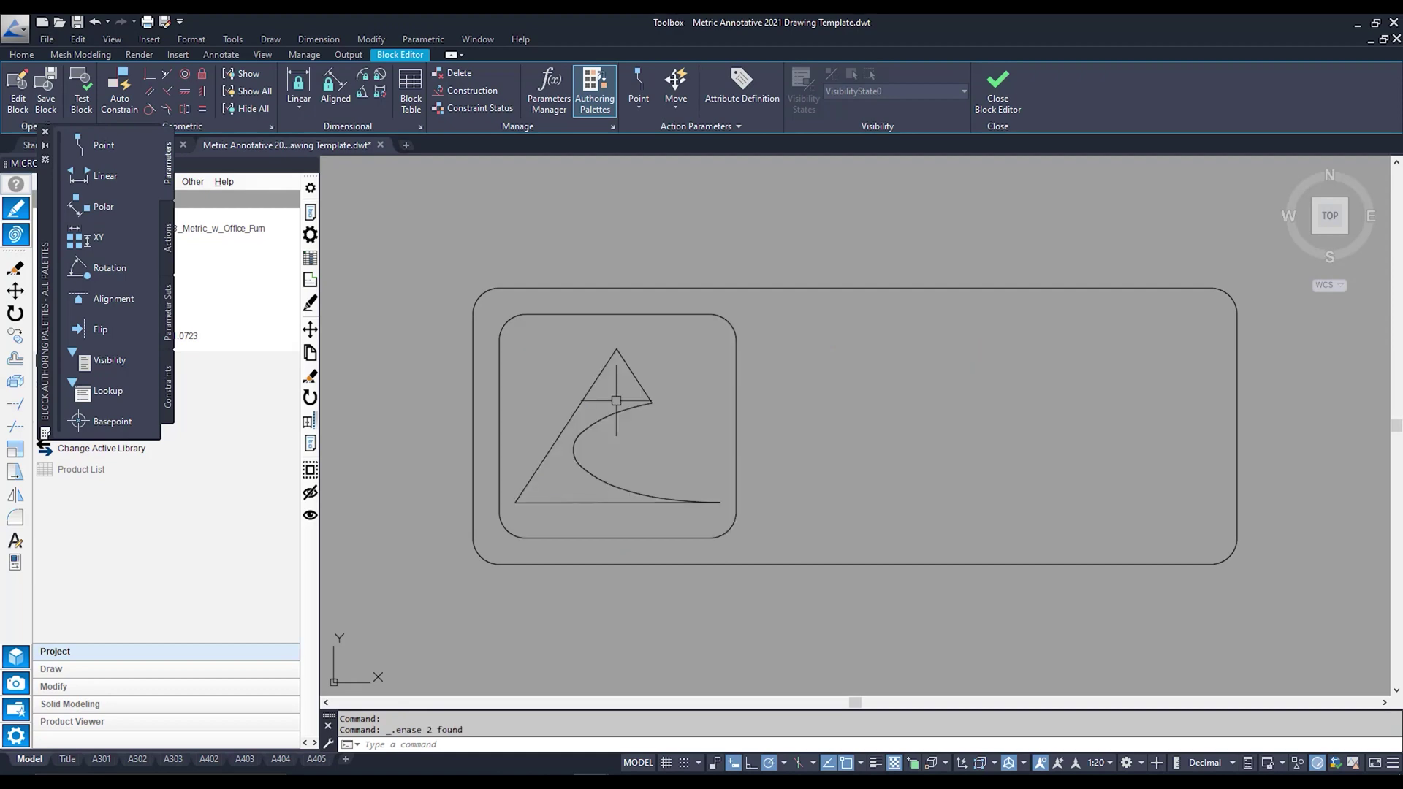
click(736, 431)
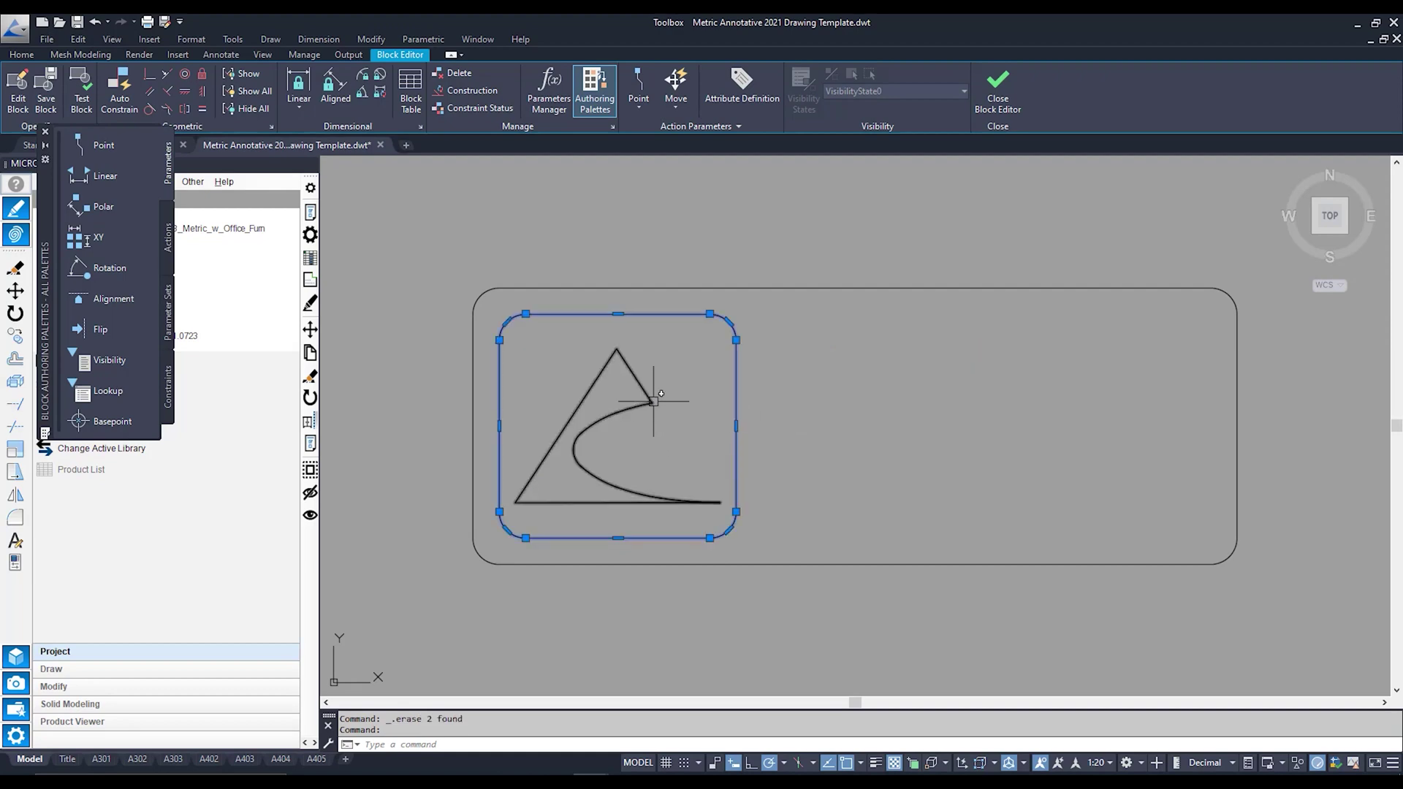
click(653, 401)
key(Delete)
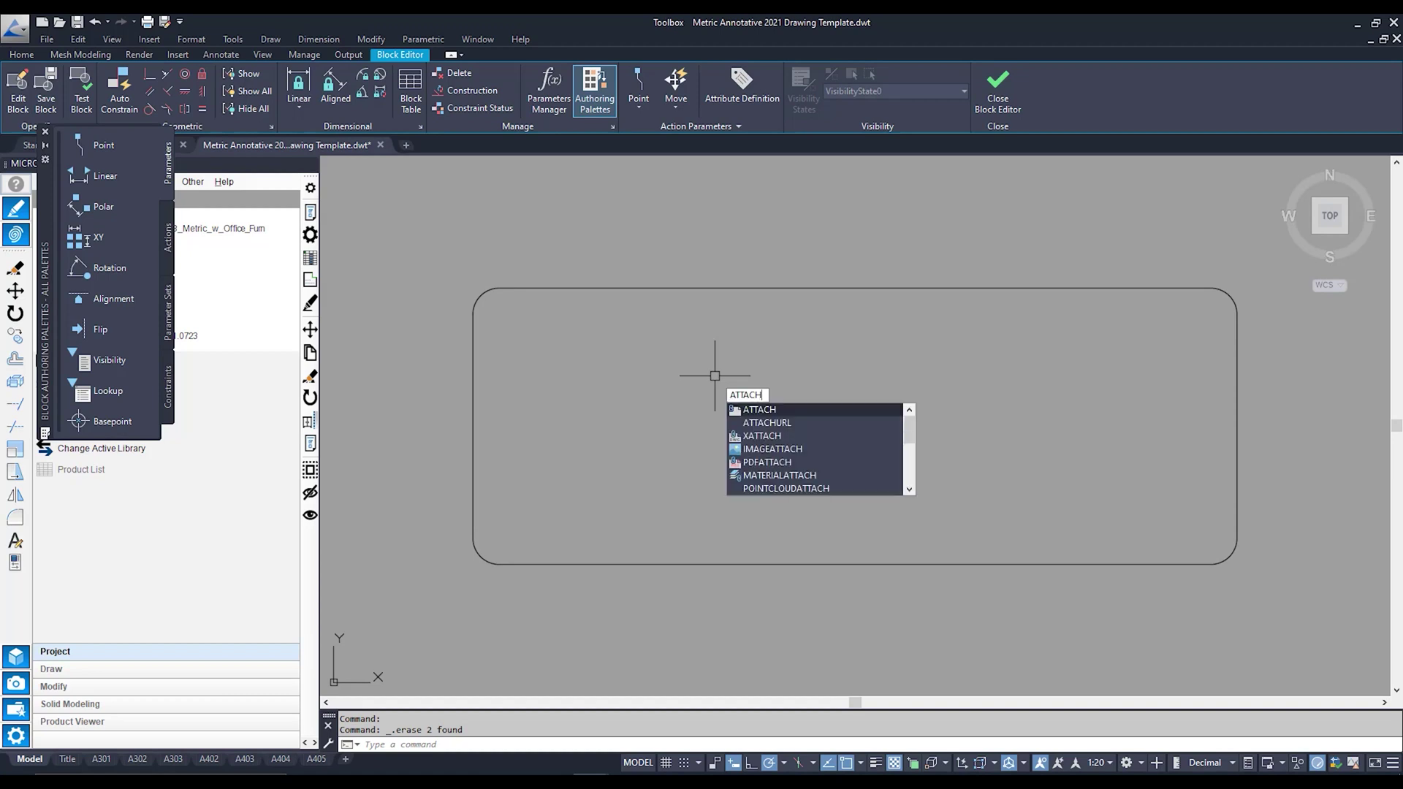
Run ATTACH and choose The Fat One.jpg from the Her Royal Highness folder.
key(Return)
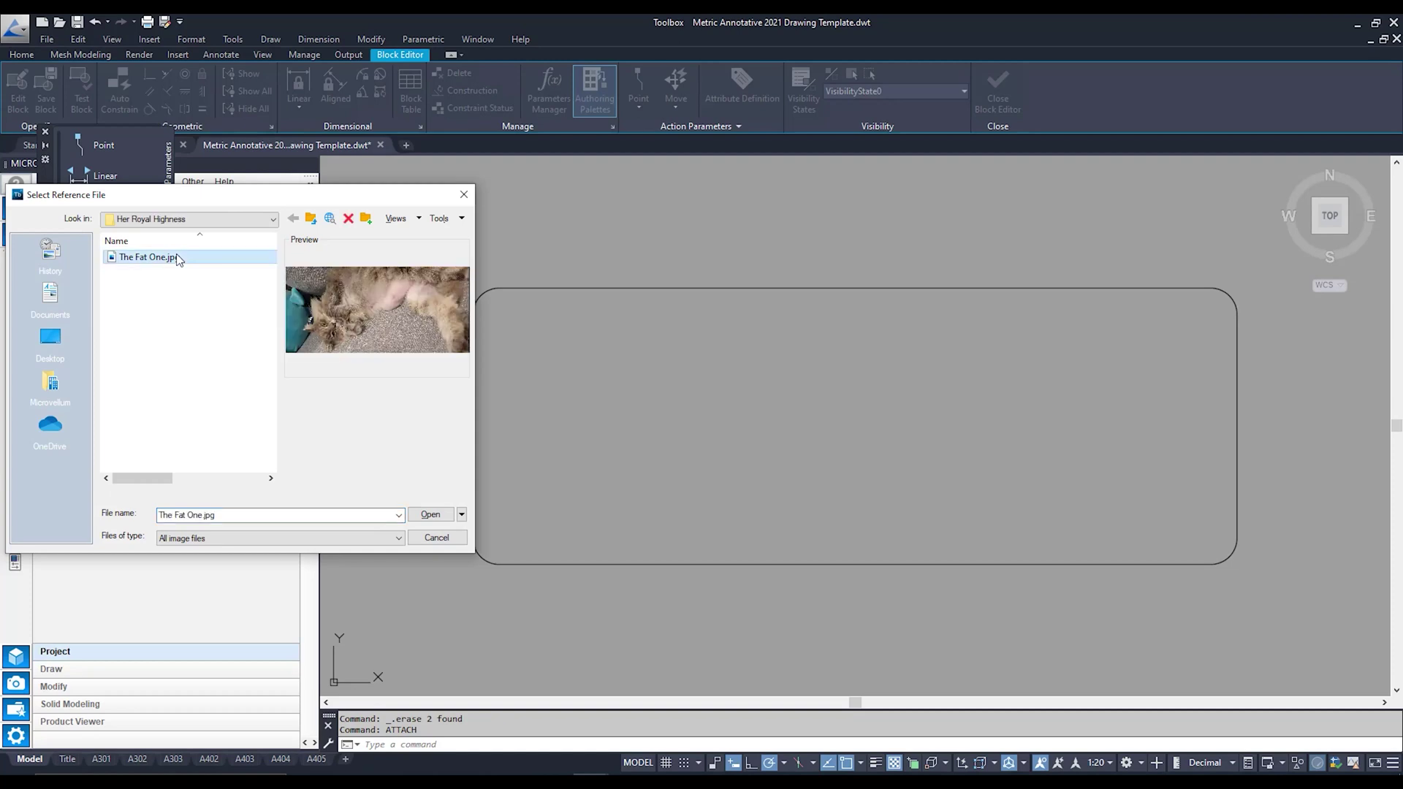
click(429, 515)
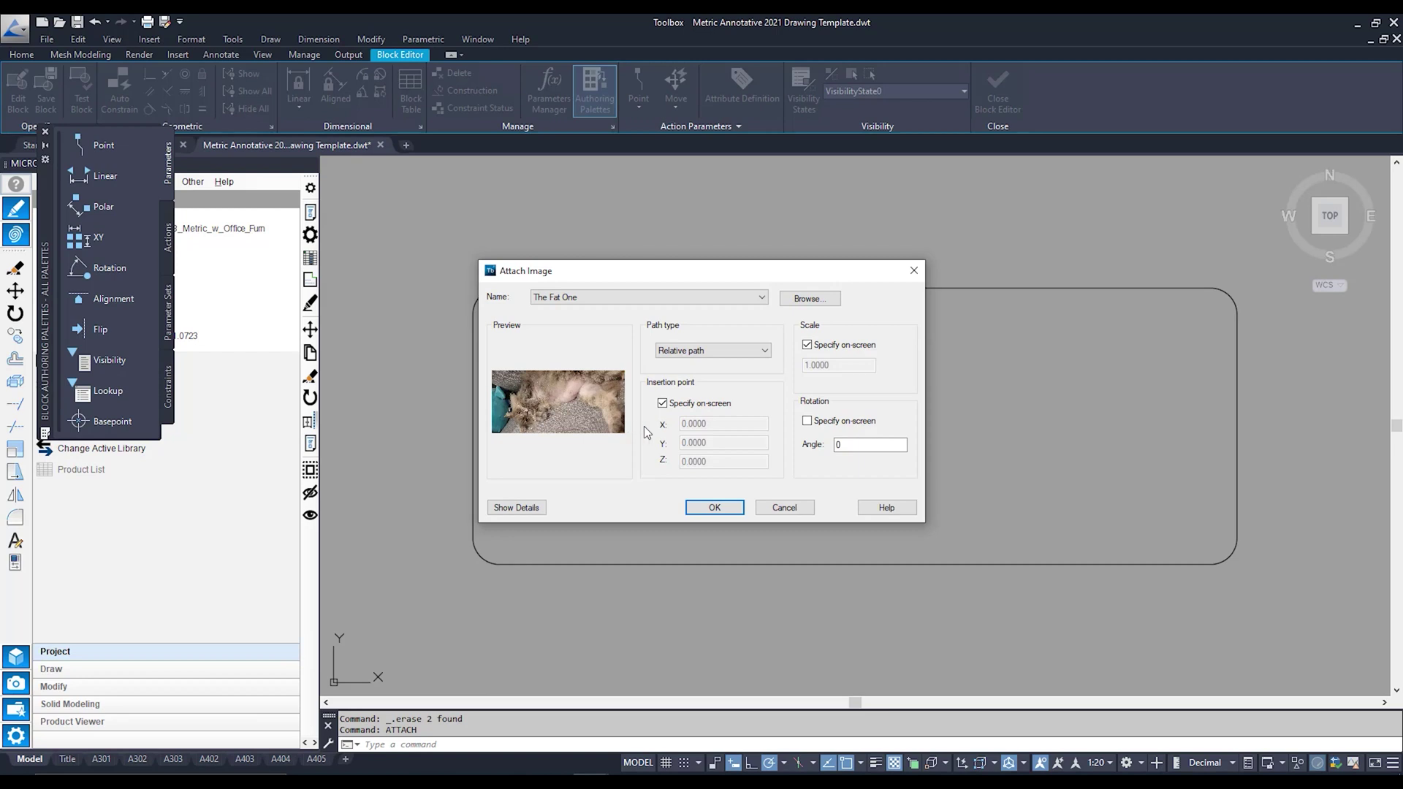
Attach the cat photo with a full path at the frame's lower-left corner, scale 1.
click(764, 350)
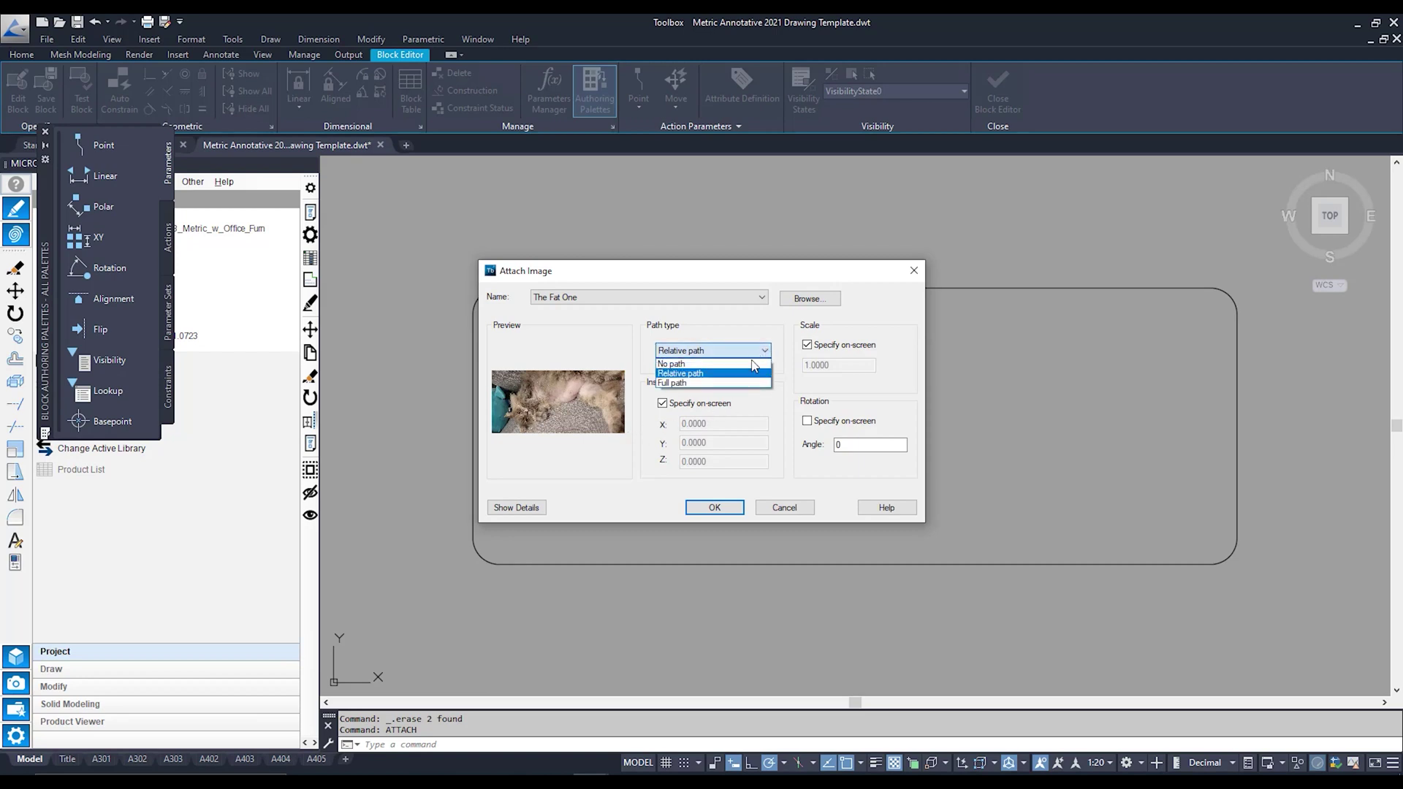
click(696, 383)
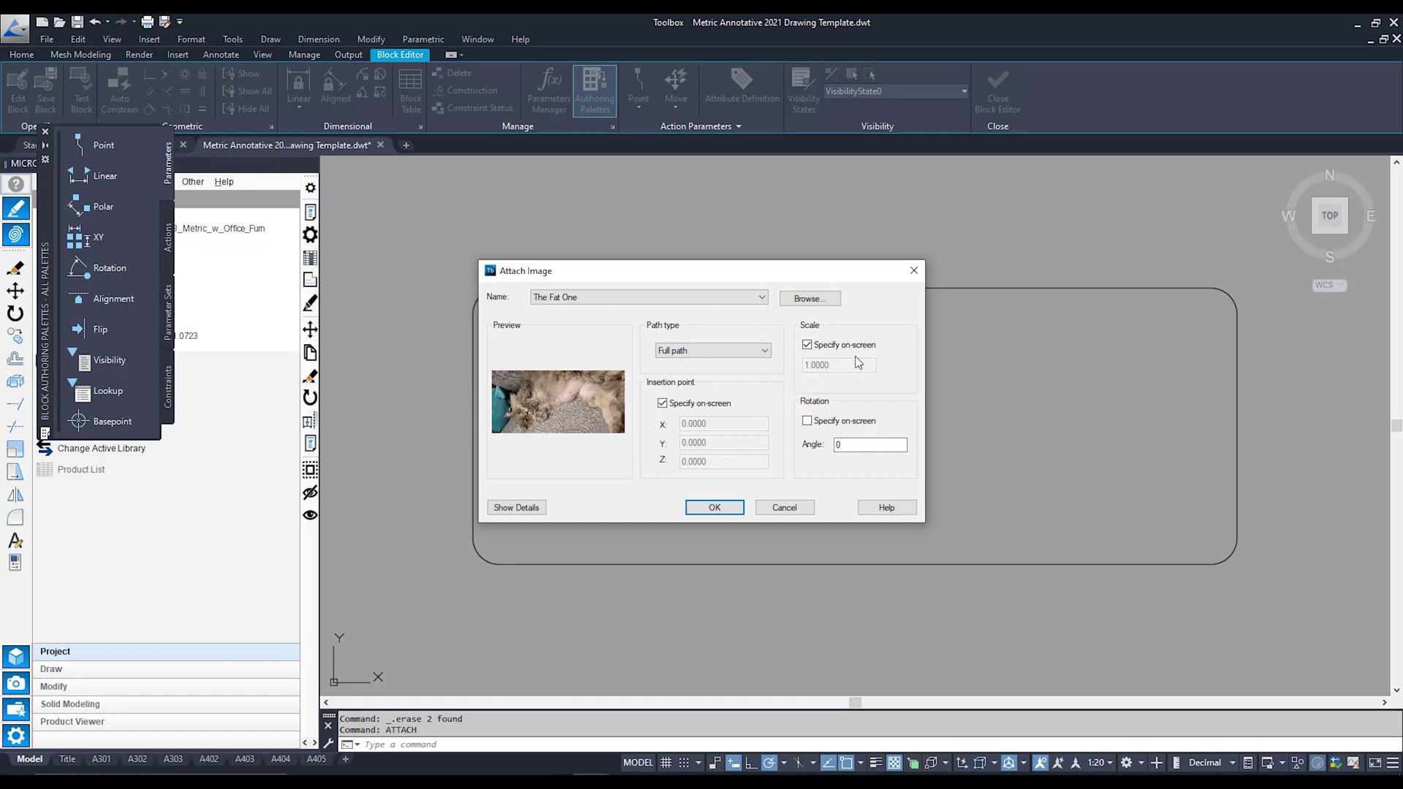
click(715, 507)
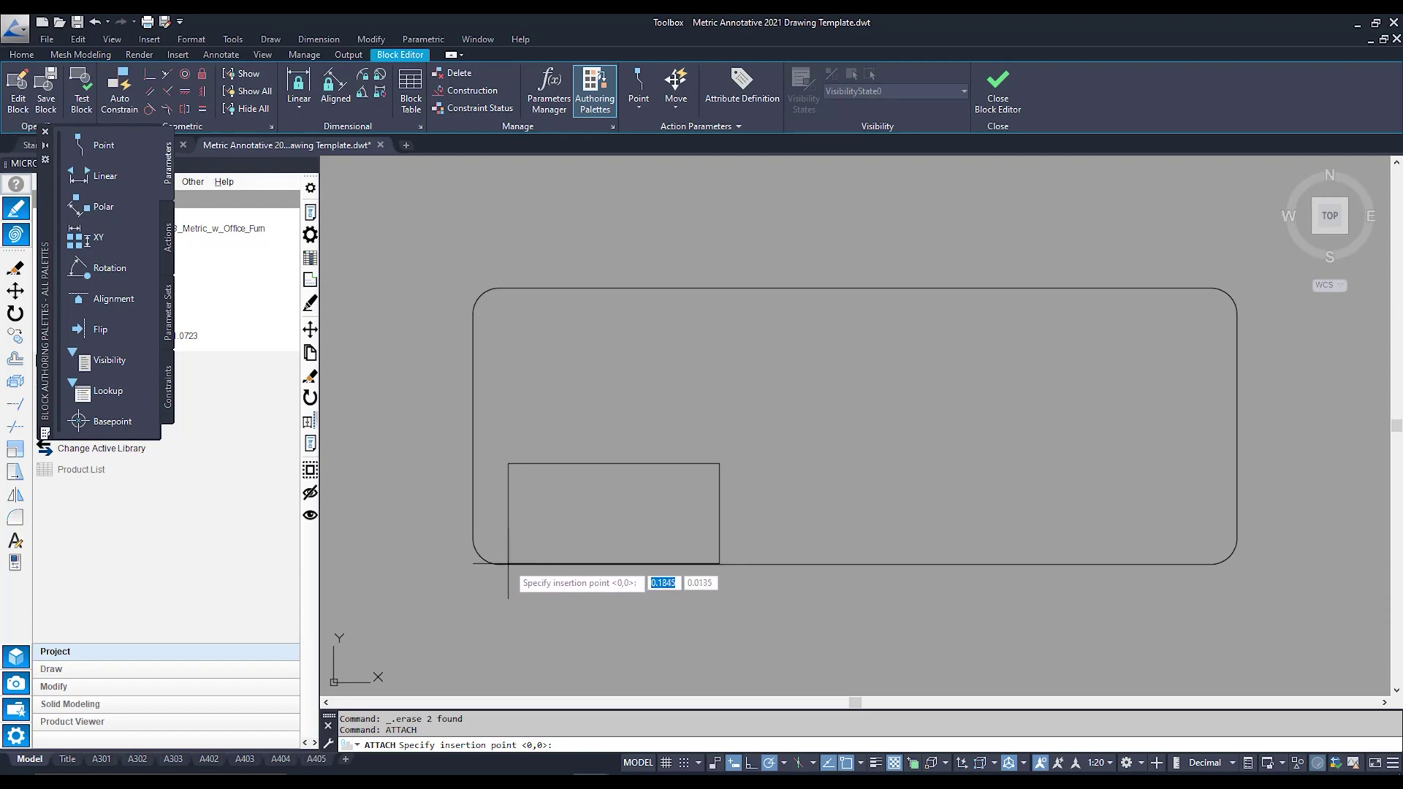
click(500, 564)
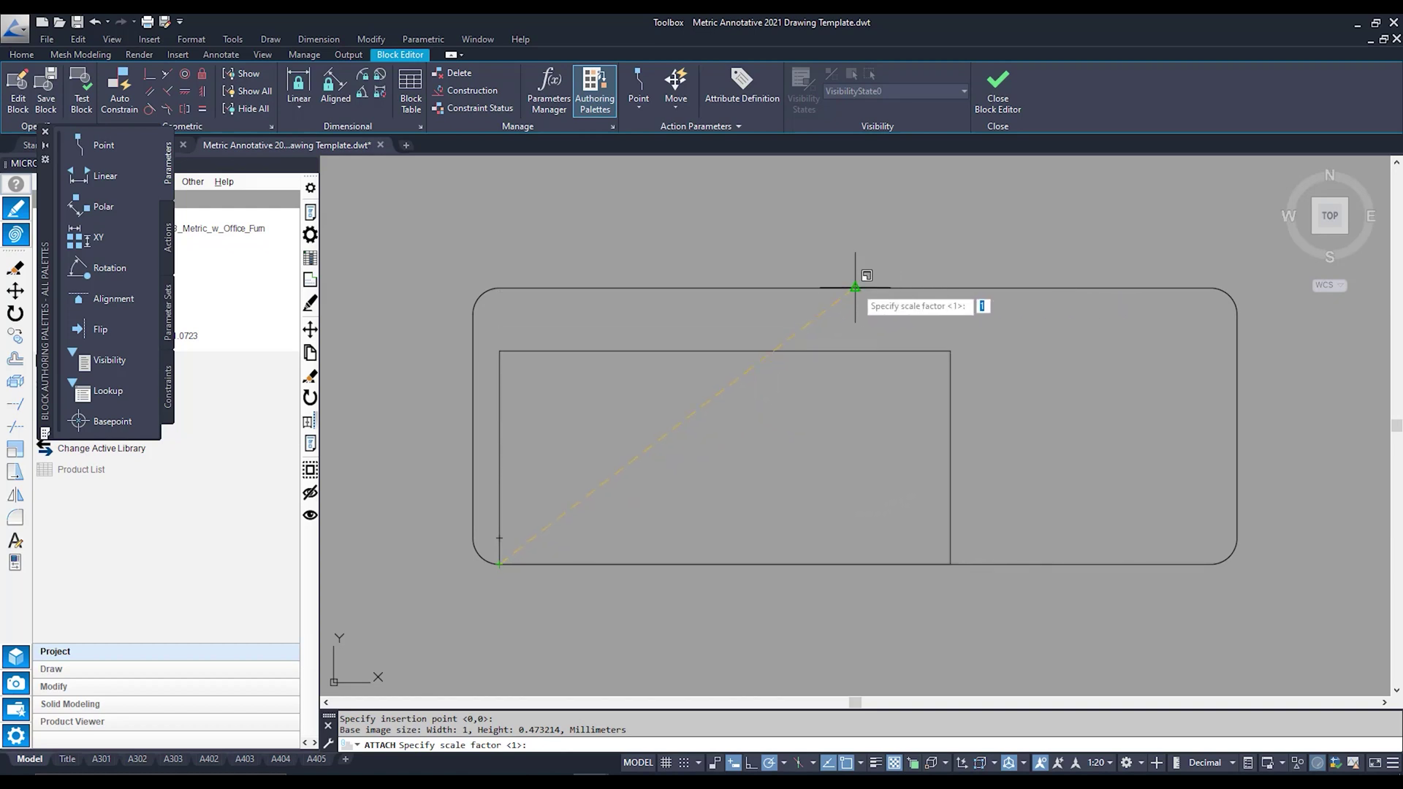
click(855, 287)
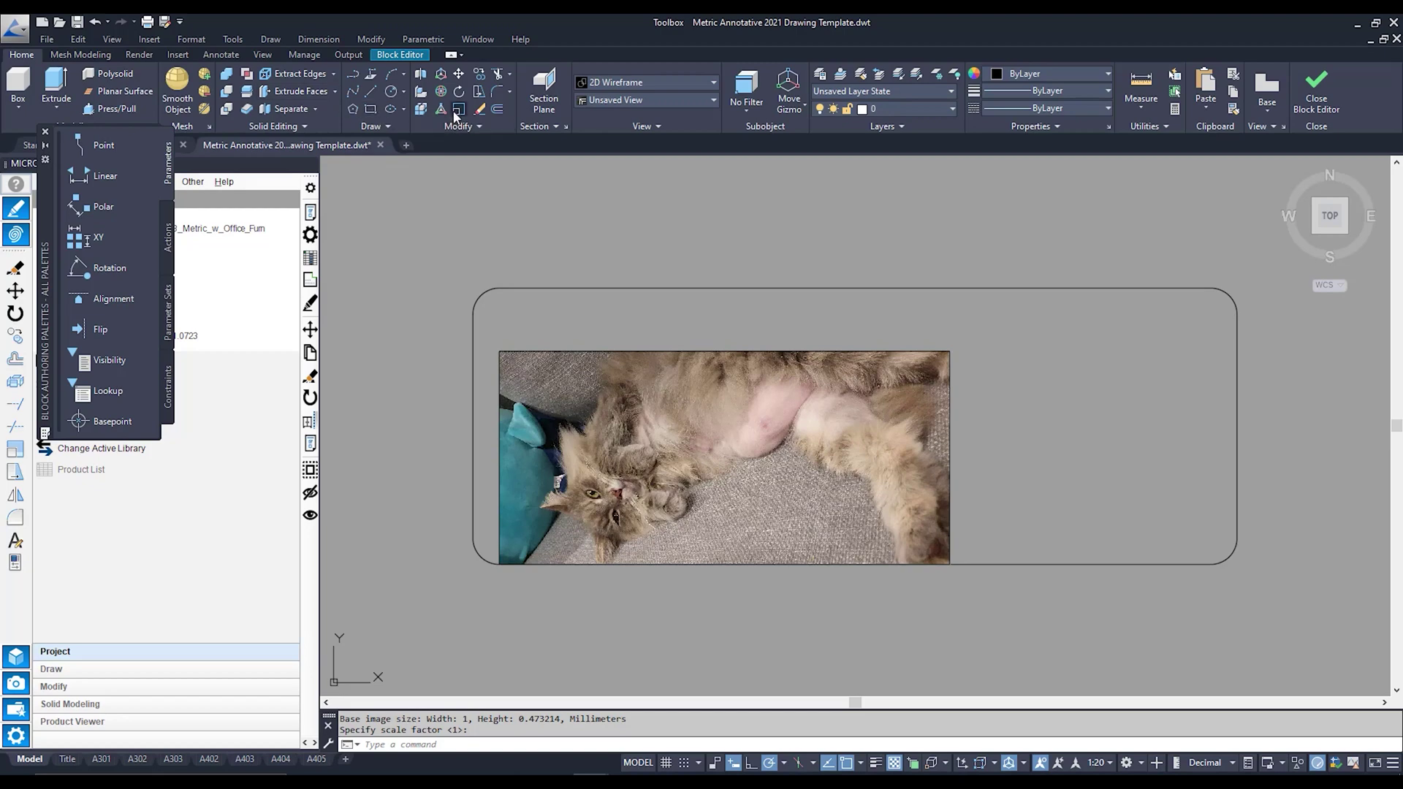
Move the cat photo by its top-edge midpoint up and right to centre it in the frame.
click(458, 79)
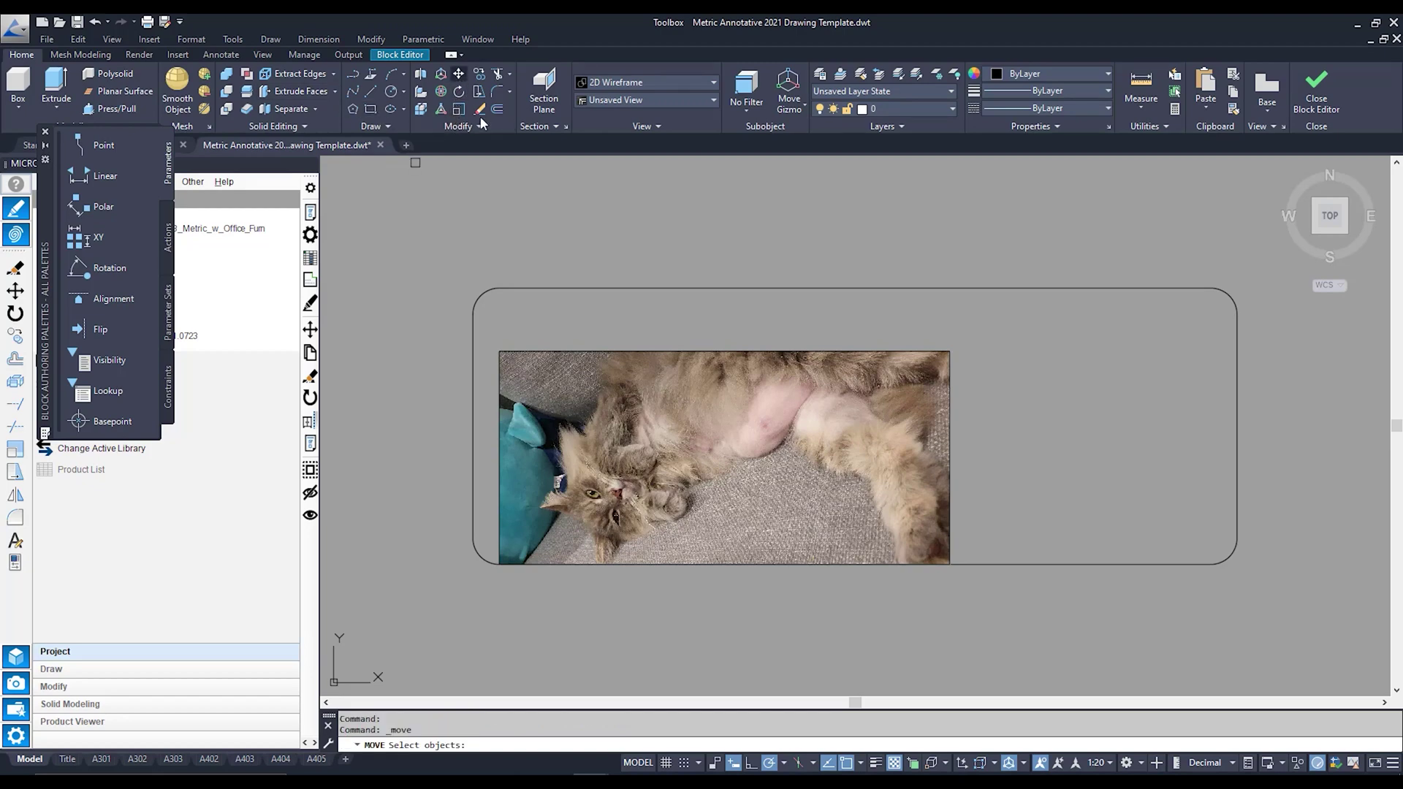
click(662, 351)
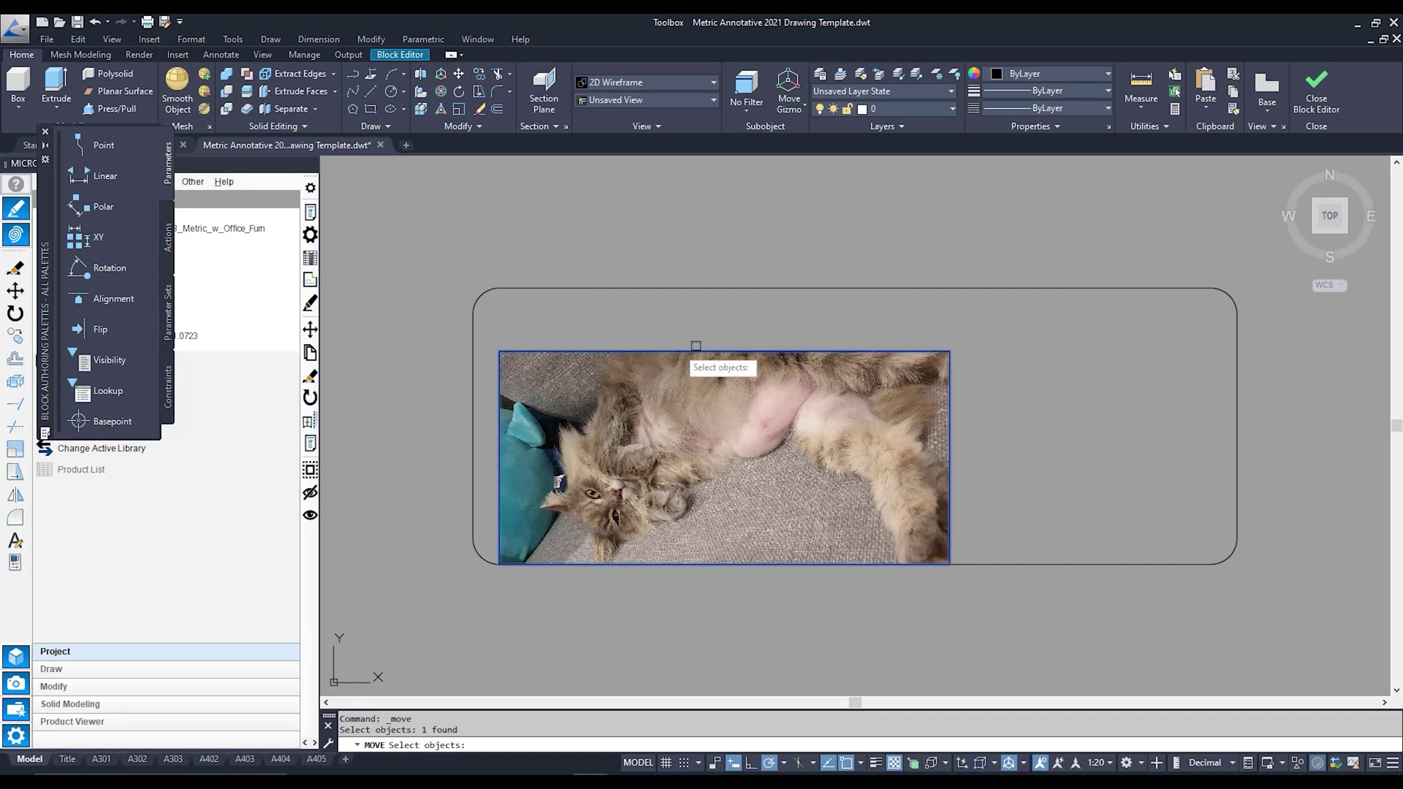
key(Return)
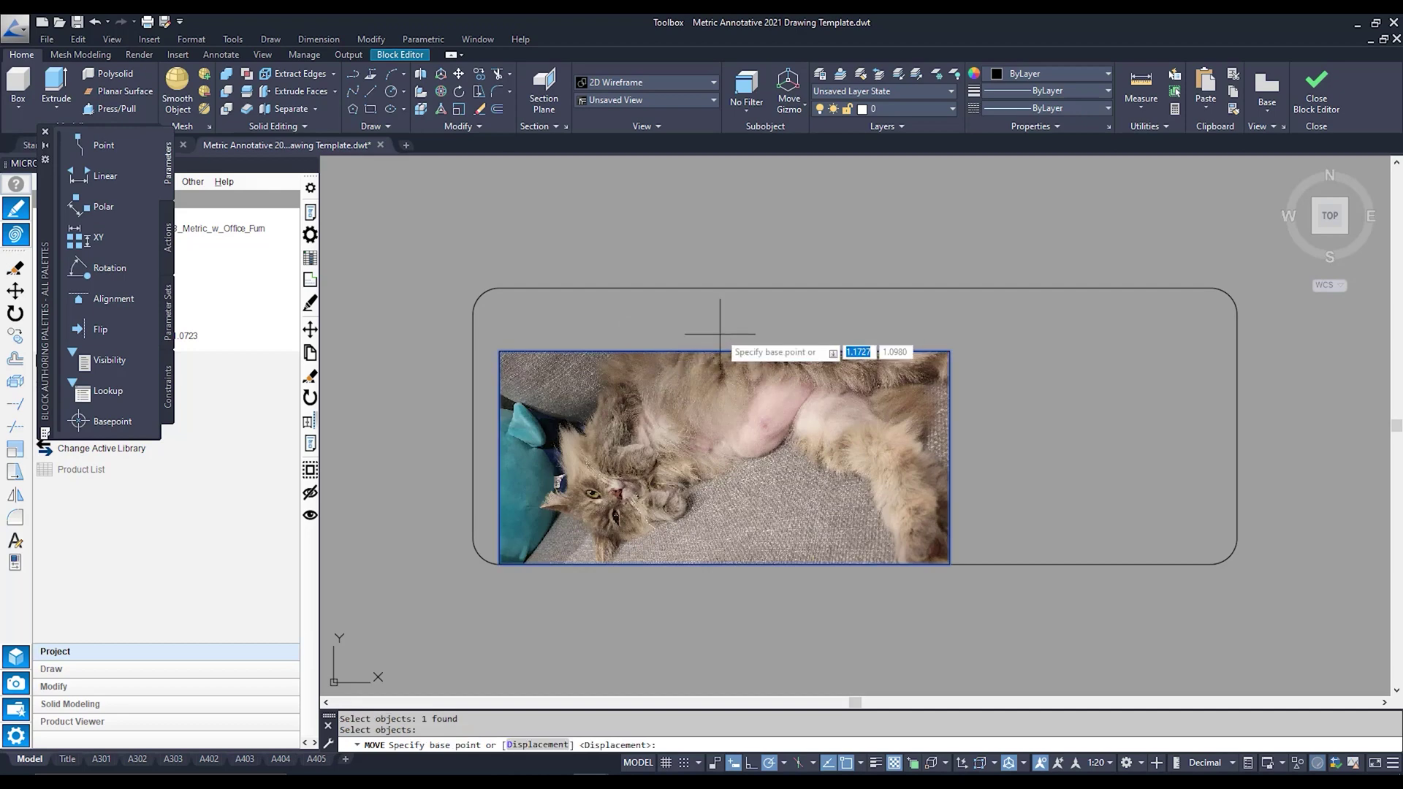
click(722, 351)
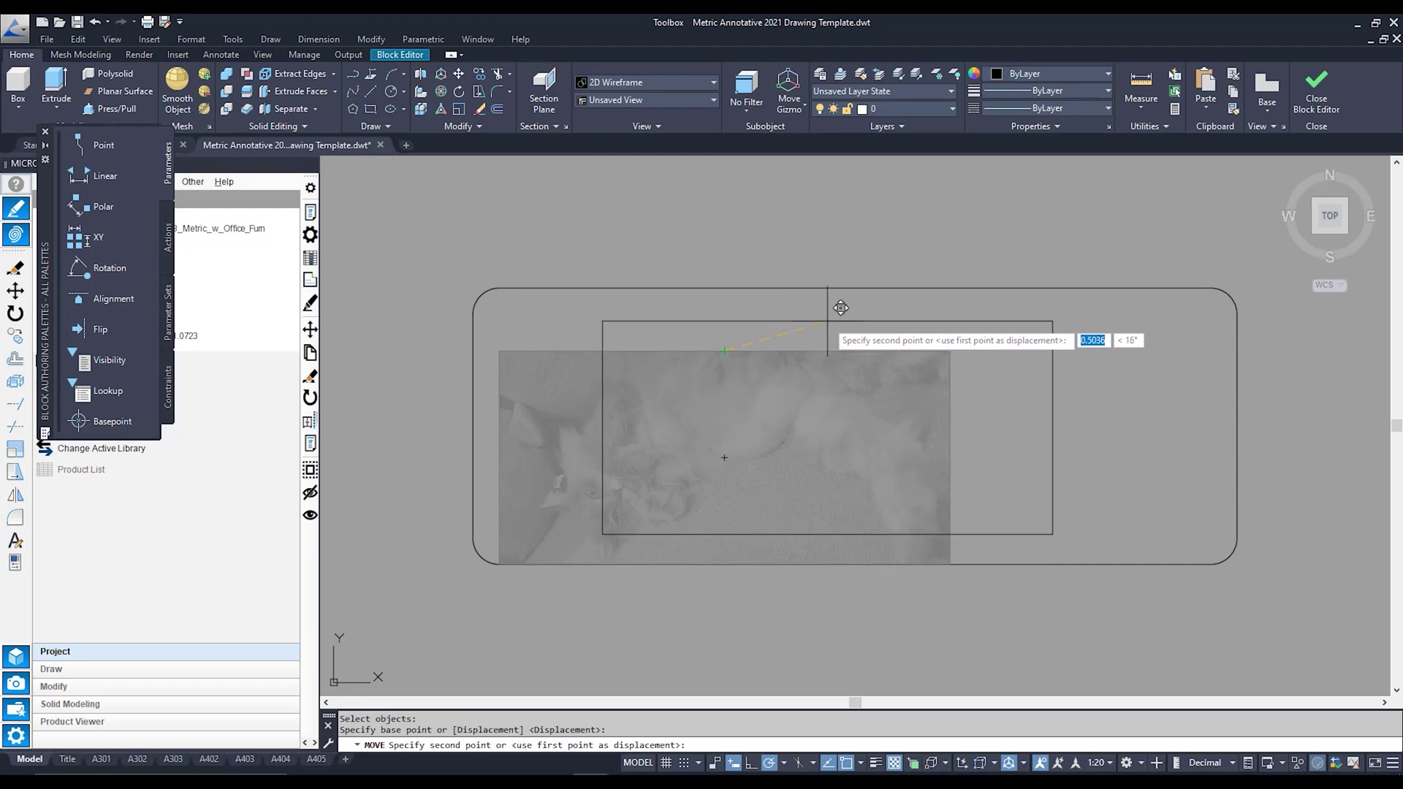
click(831, 320)
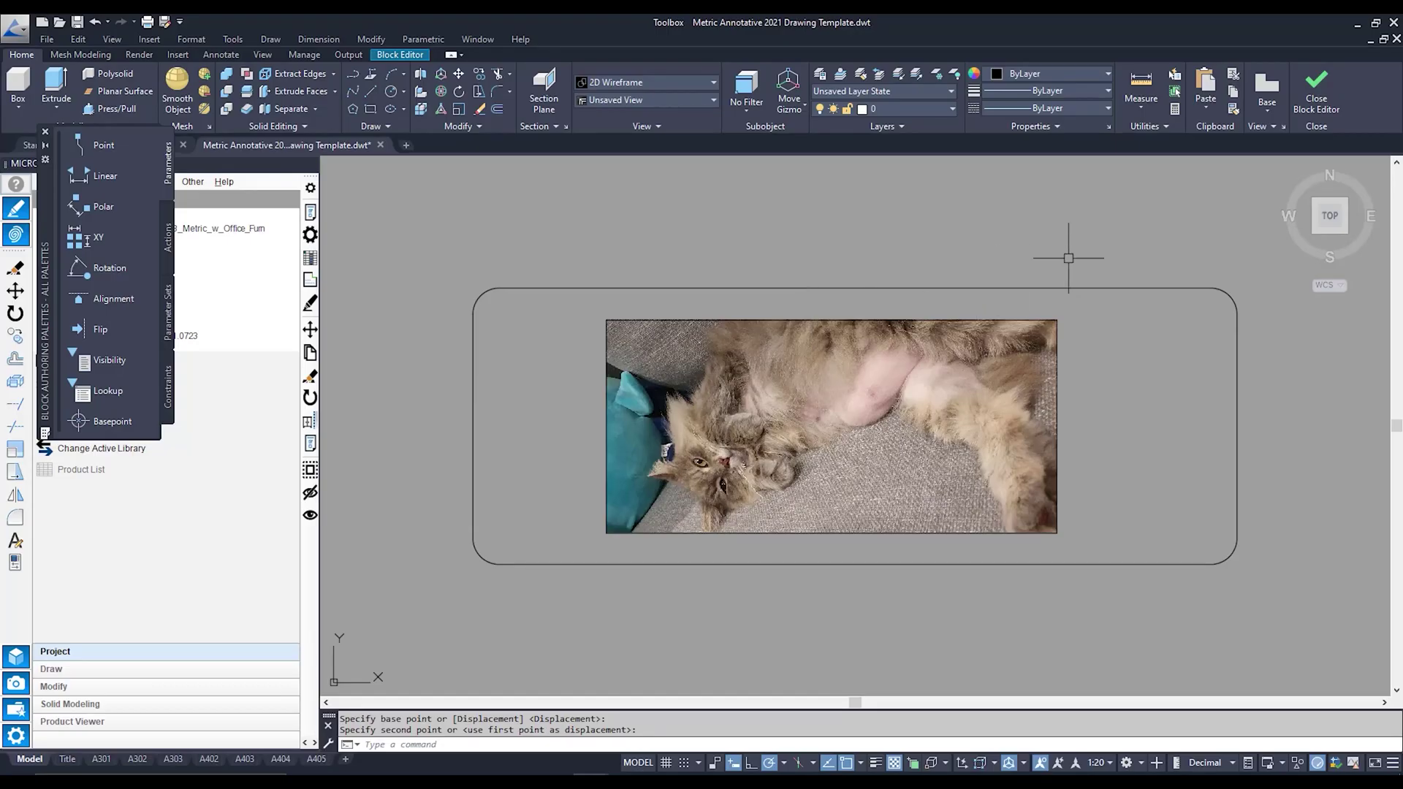
Close the Block Editor saving CompanyInfo, then zoom in to check the cat logo on A301.
click(1314, 98)
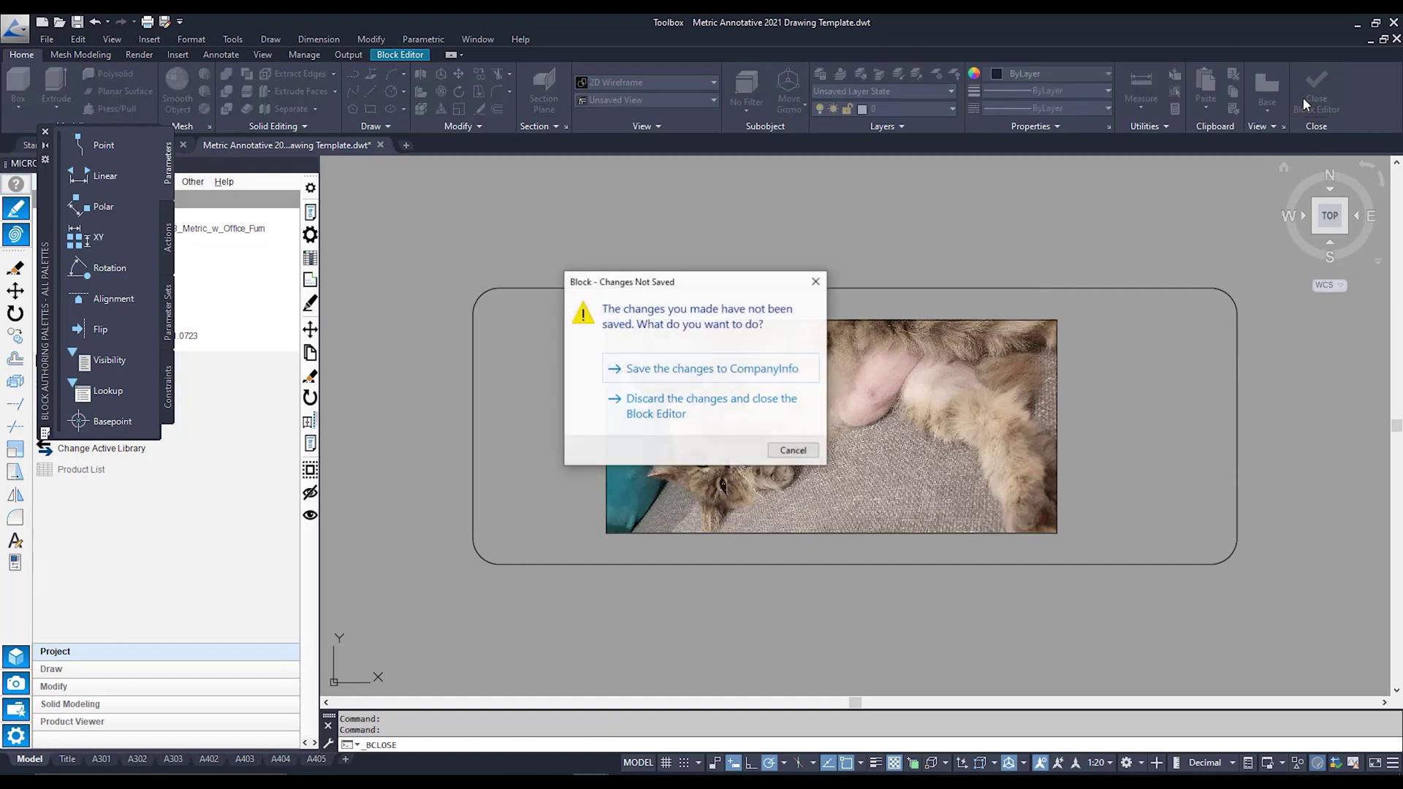
click(739, 370)
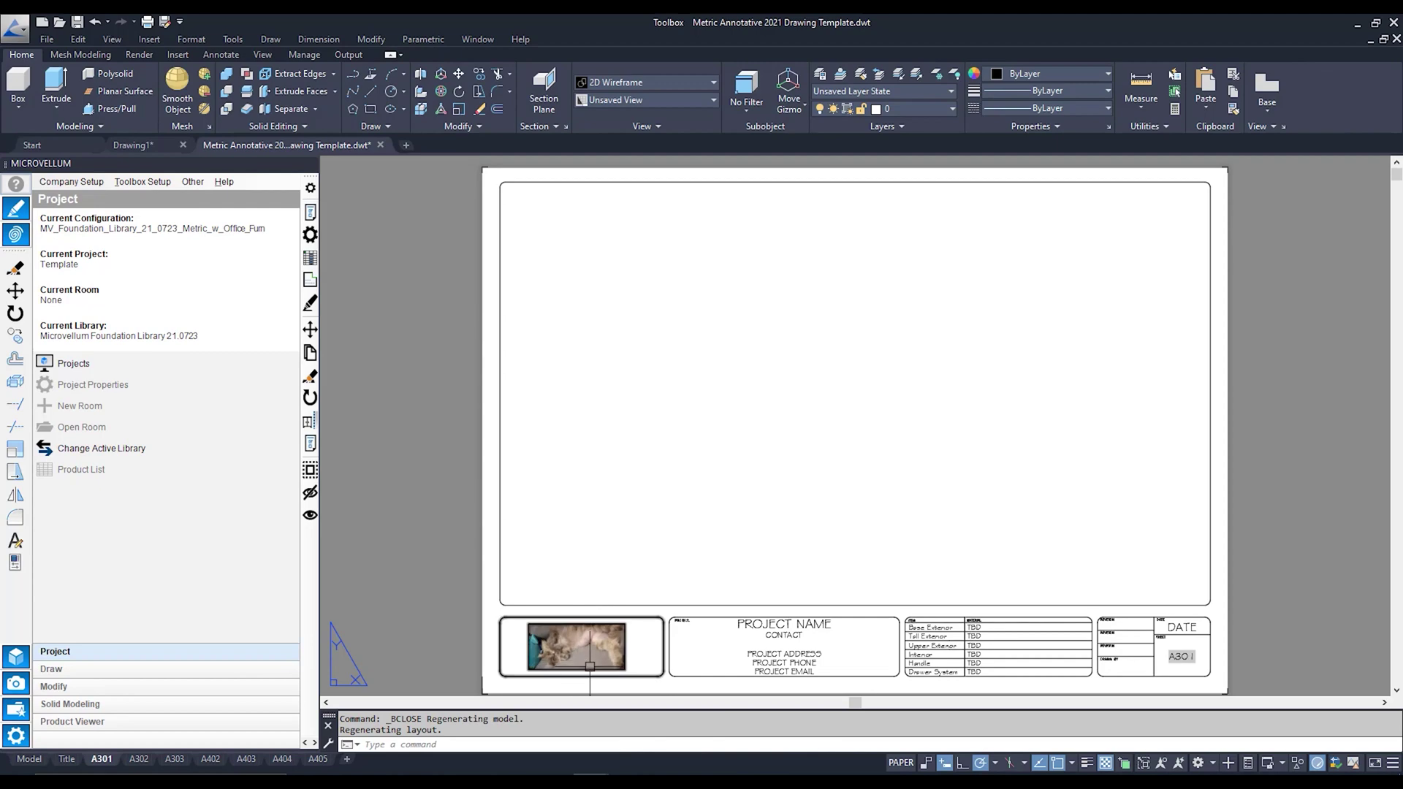
scroll(578, 664, up, 4)
scroll(586, 673, up, 2)
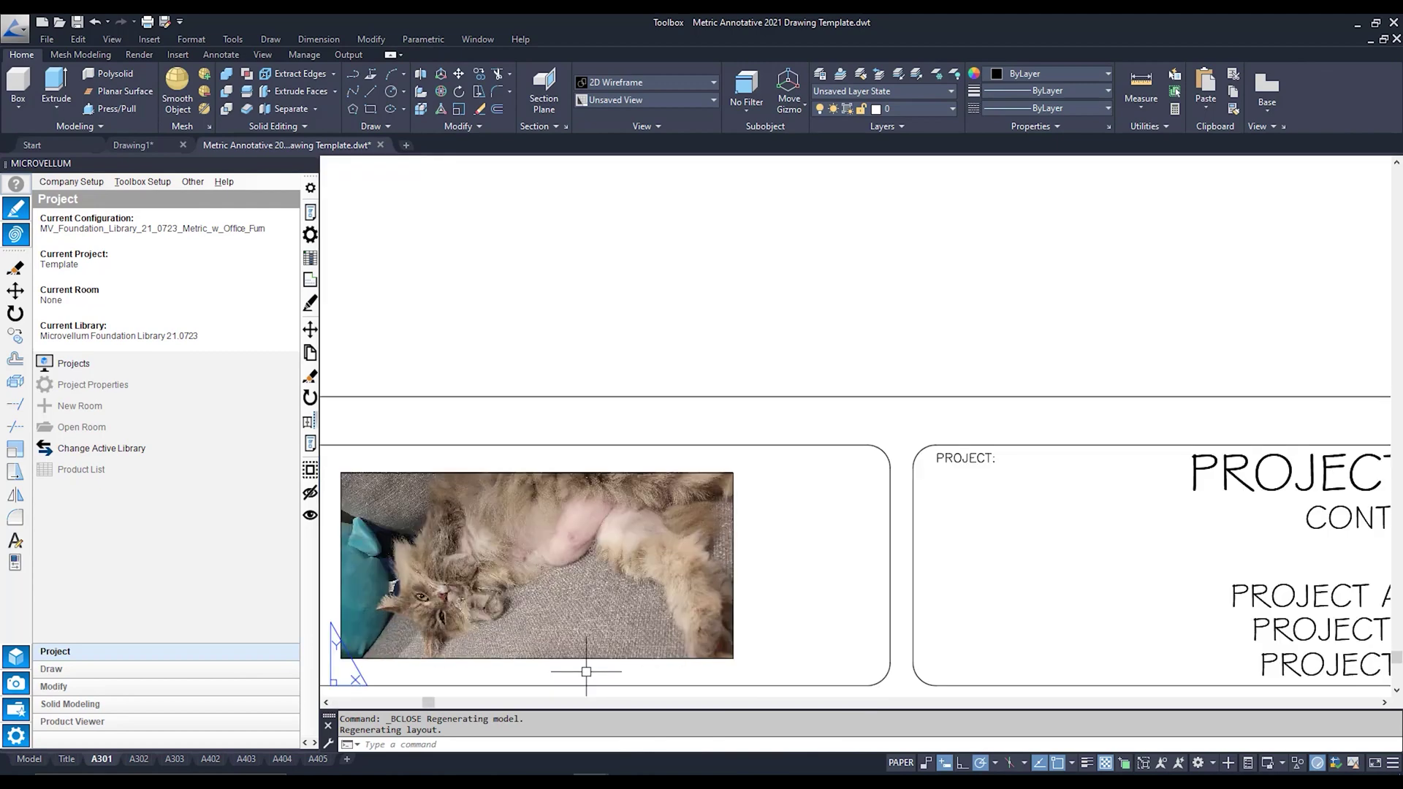
scroll(580, 656, down, 2)
scroll(584, 661, down, 2)
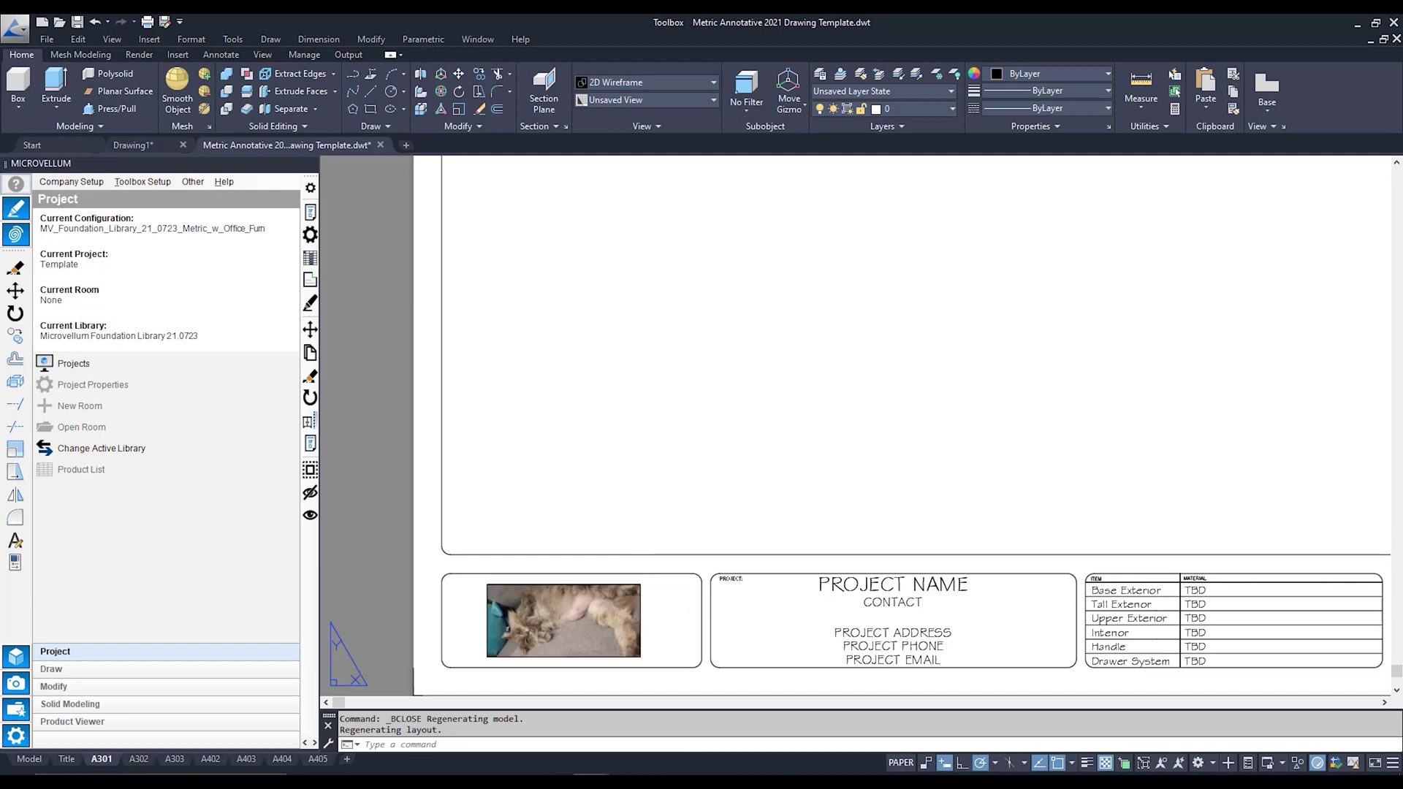
click(639, 583)
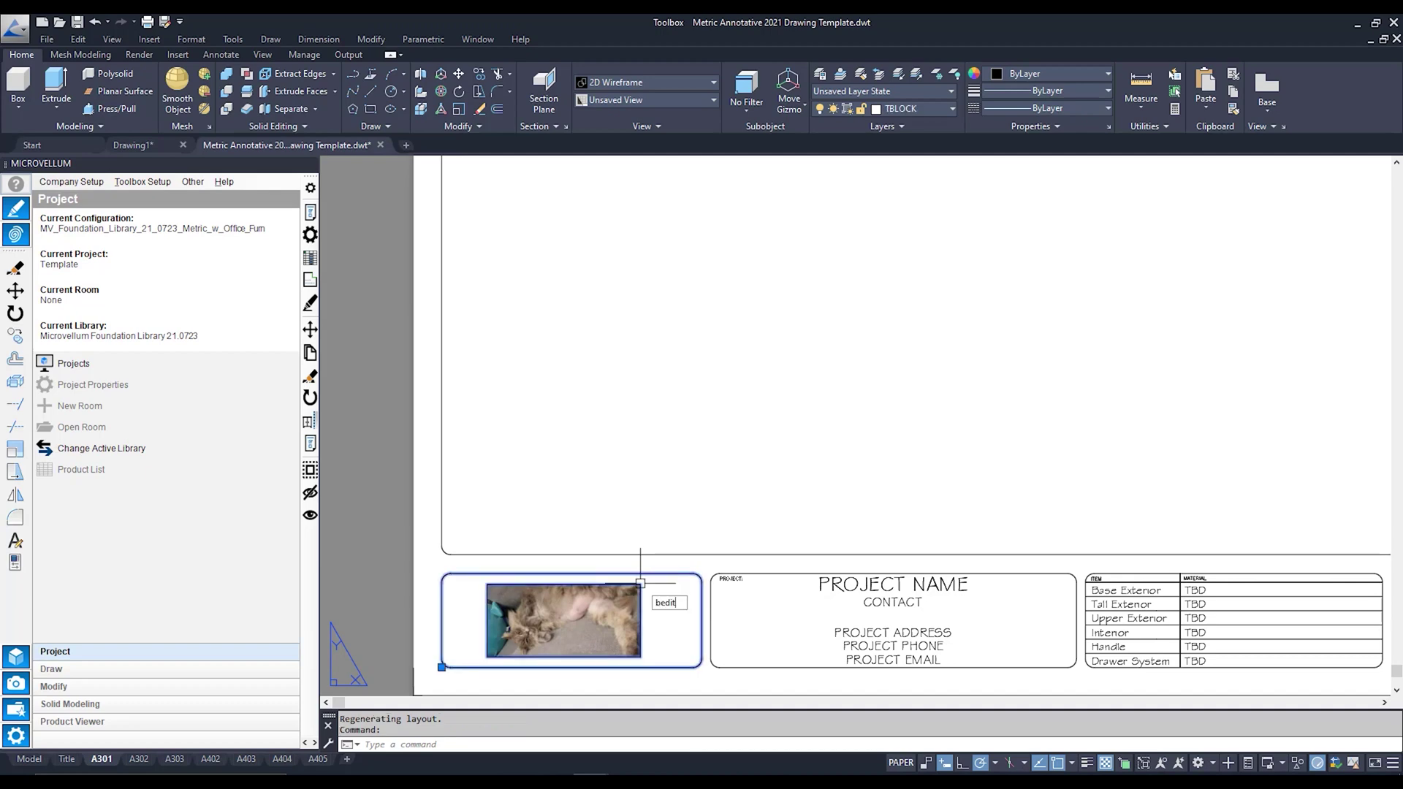
Delete the rounded rectangle around the cat photo in the CompanyInfo block editor and save the block.
key(Return)
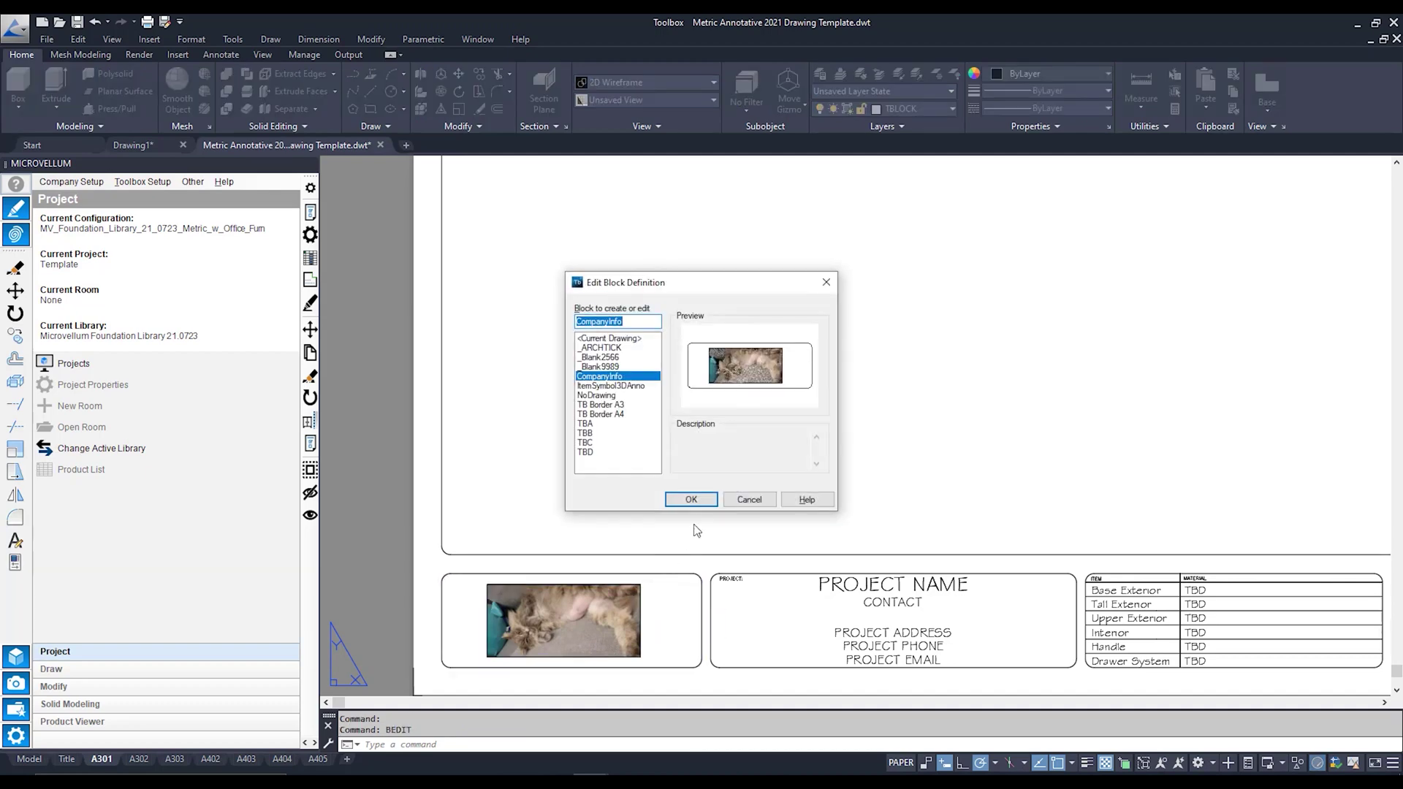
click(692, 500)
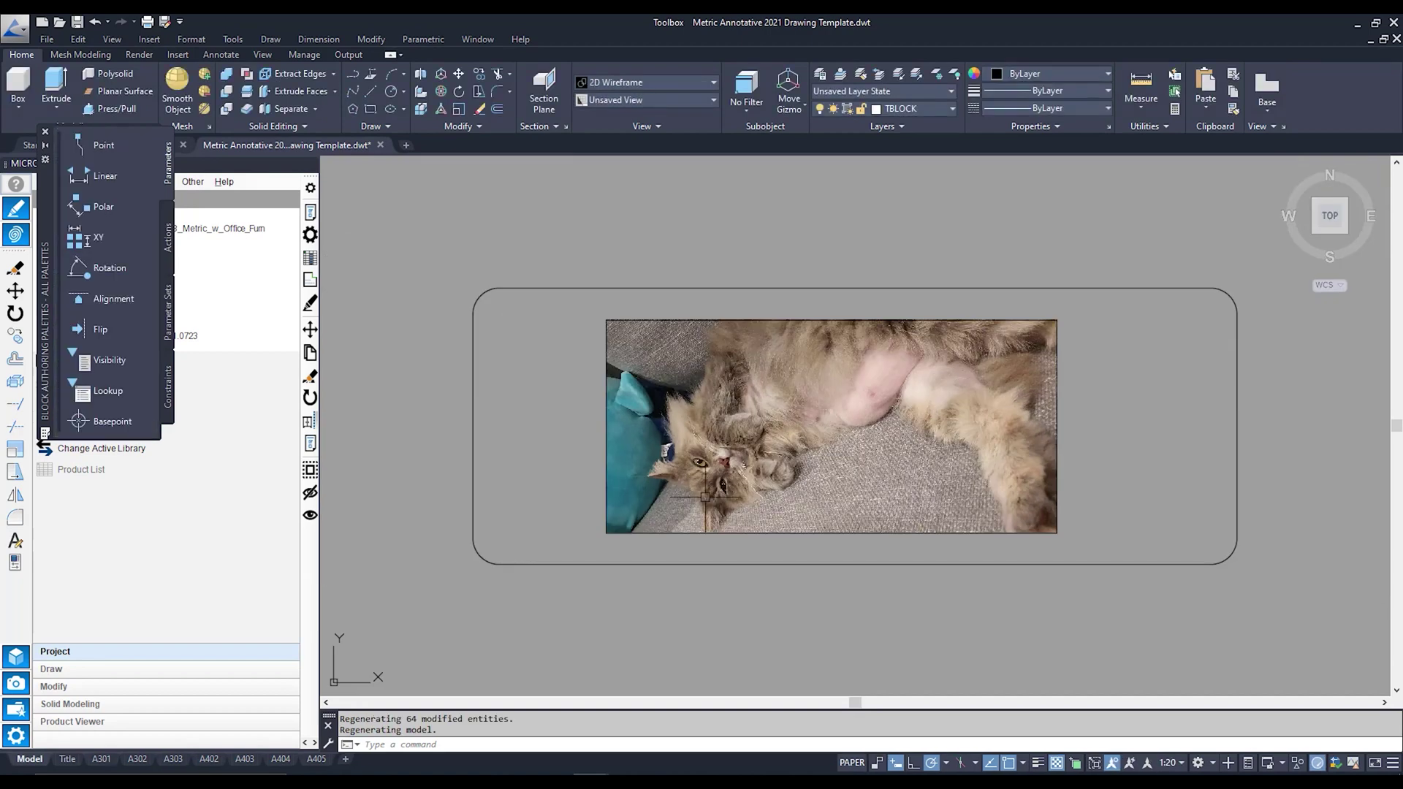
click(876, 288)
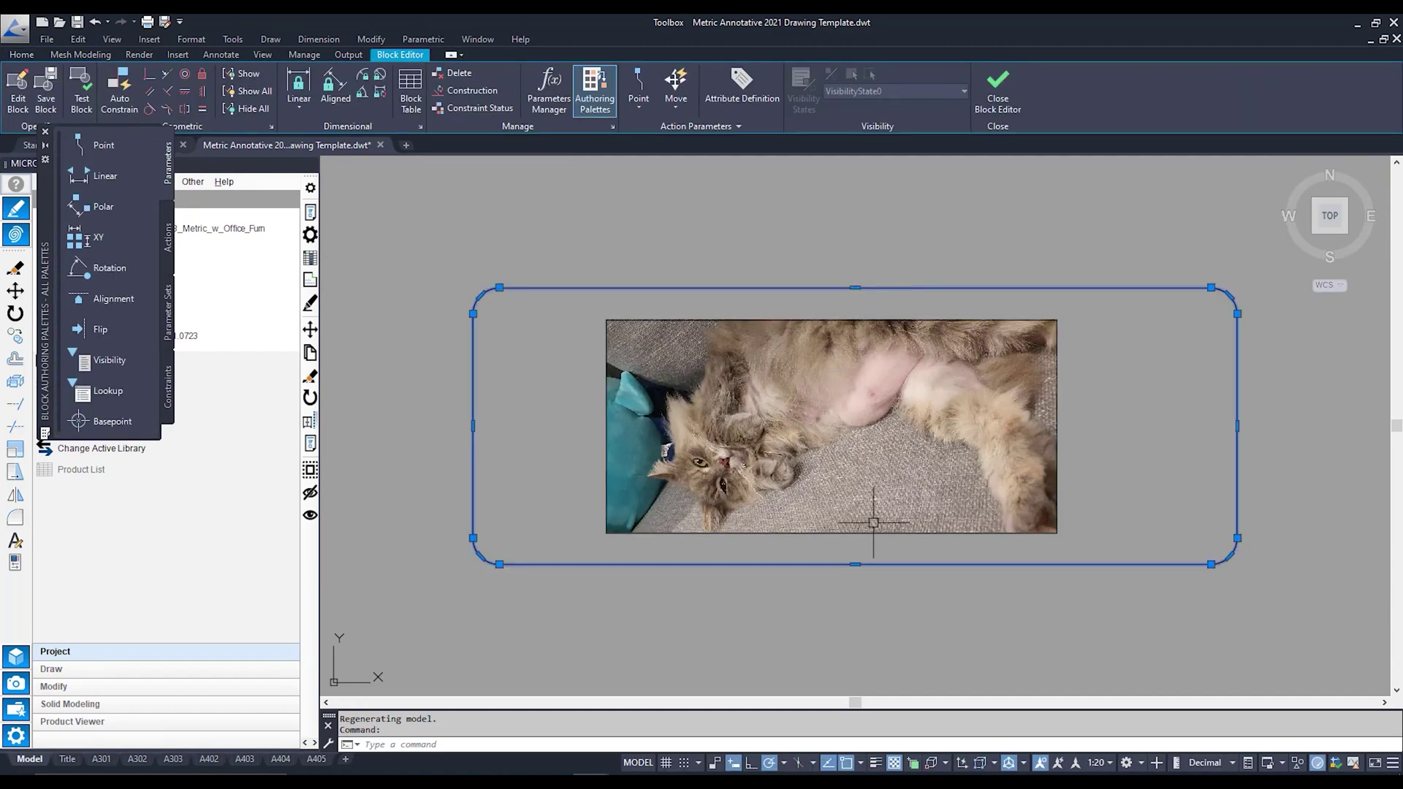
key(Delete)
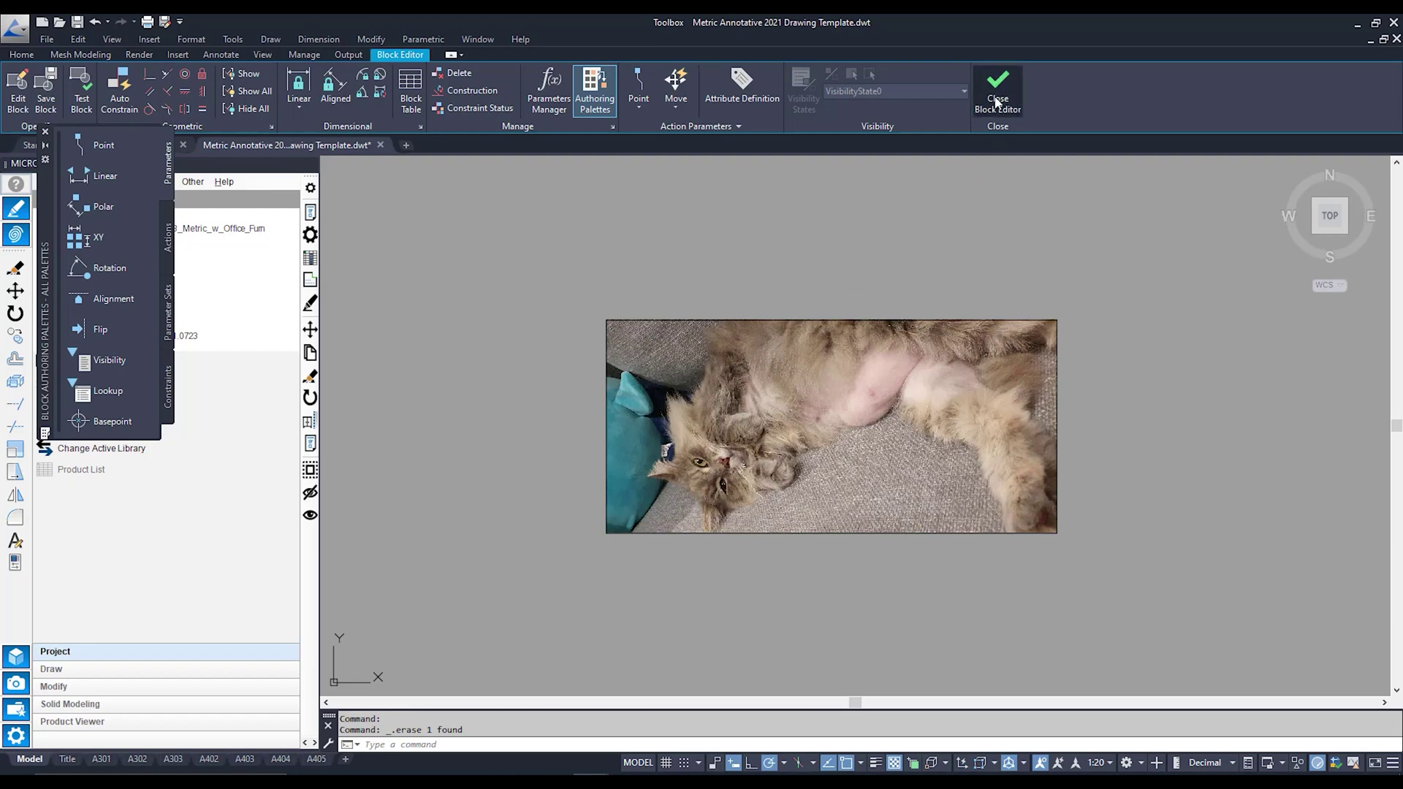
click(995, 97)
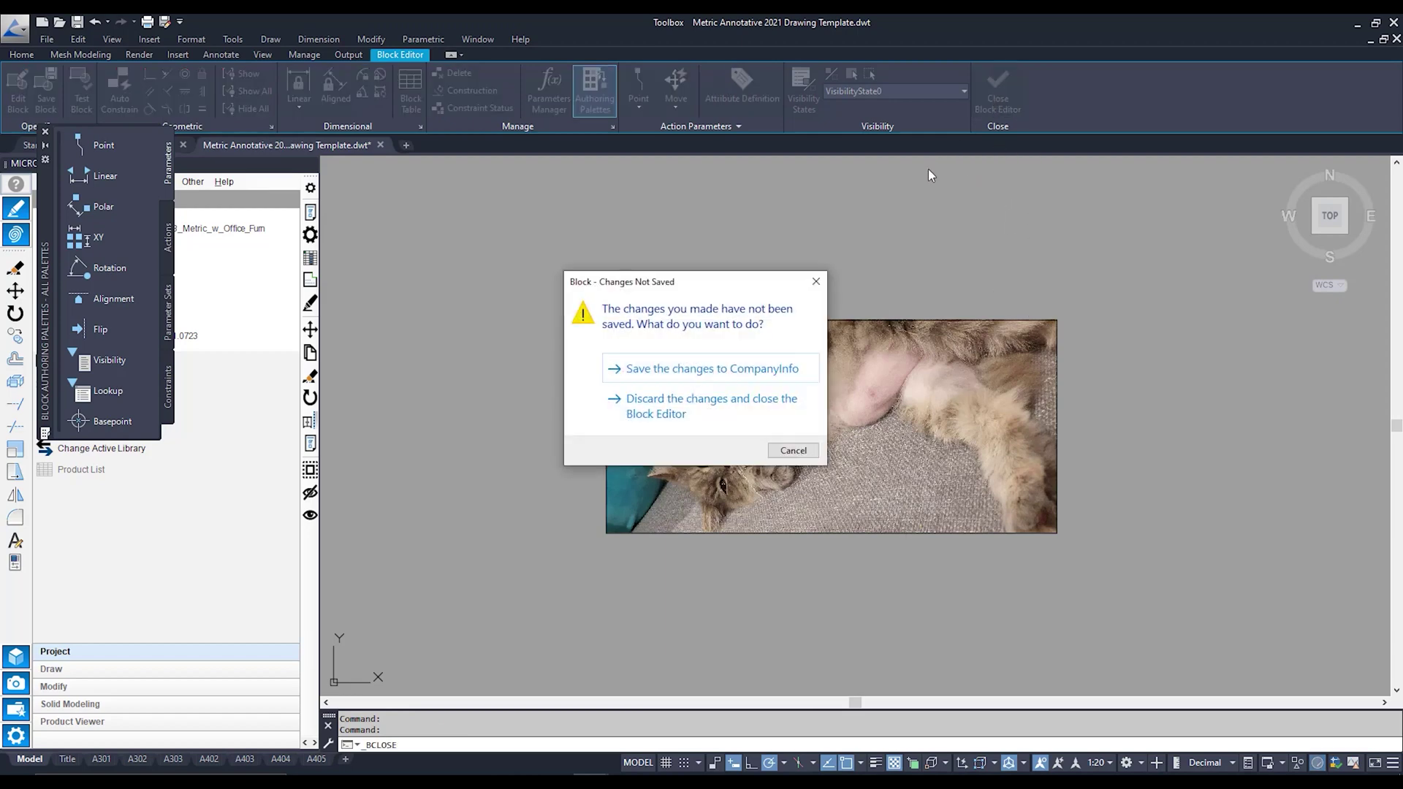
click(725, 370)
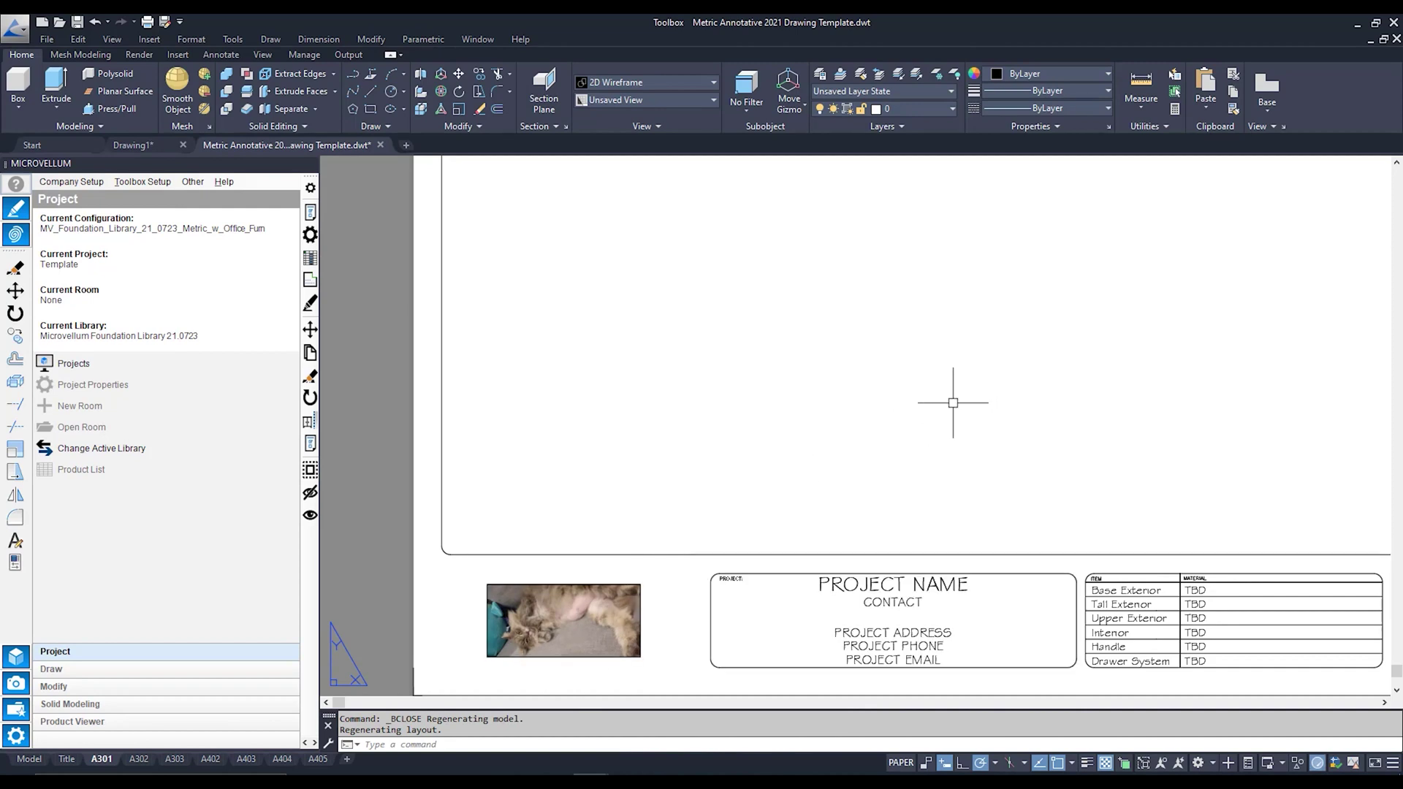
scroll(953, 402, down, 3)
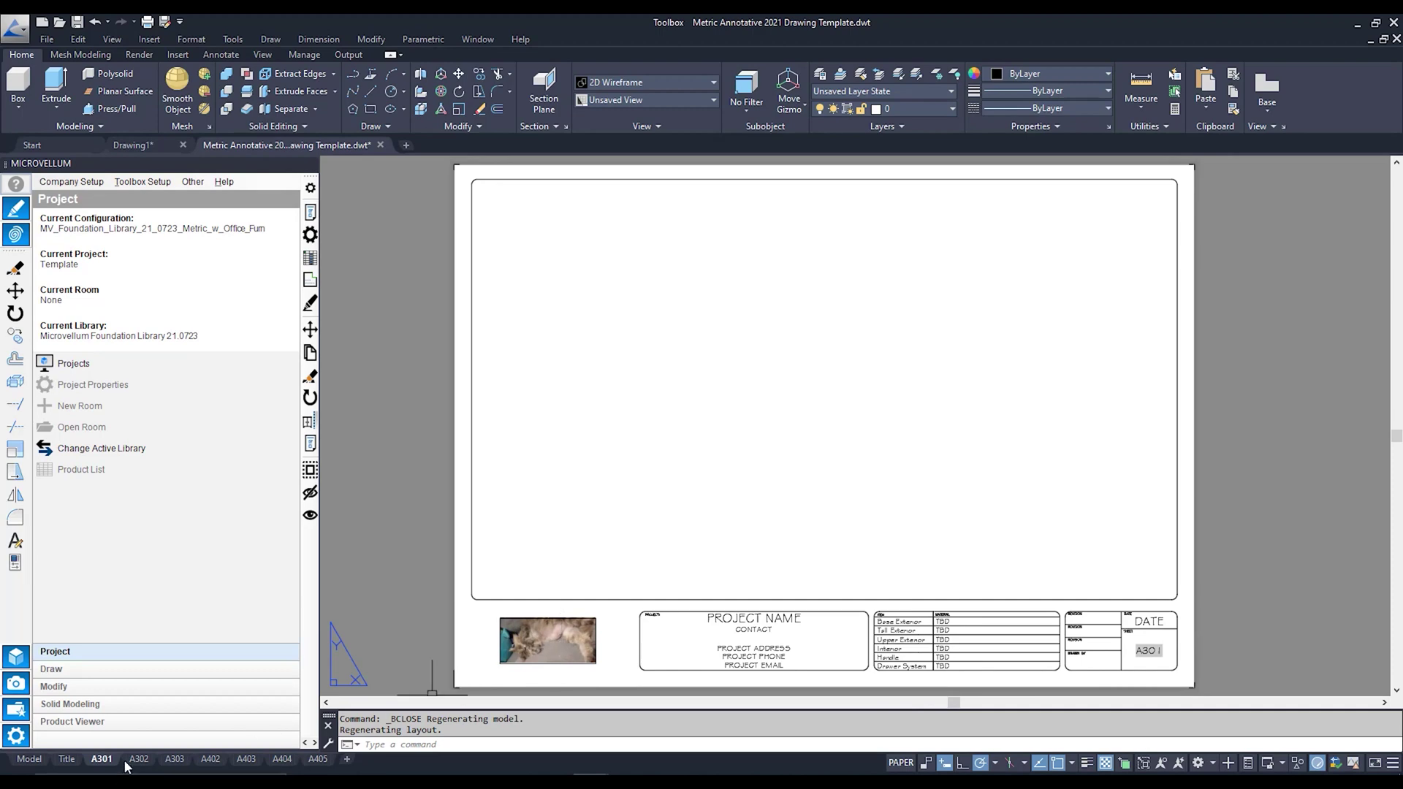
mouse_move(138, 763)
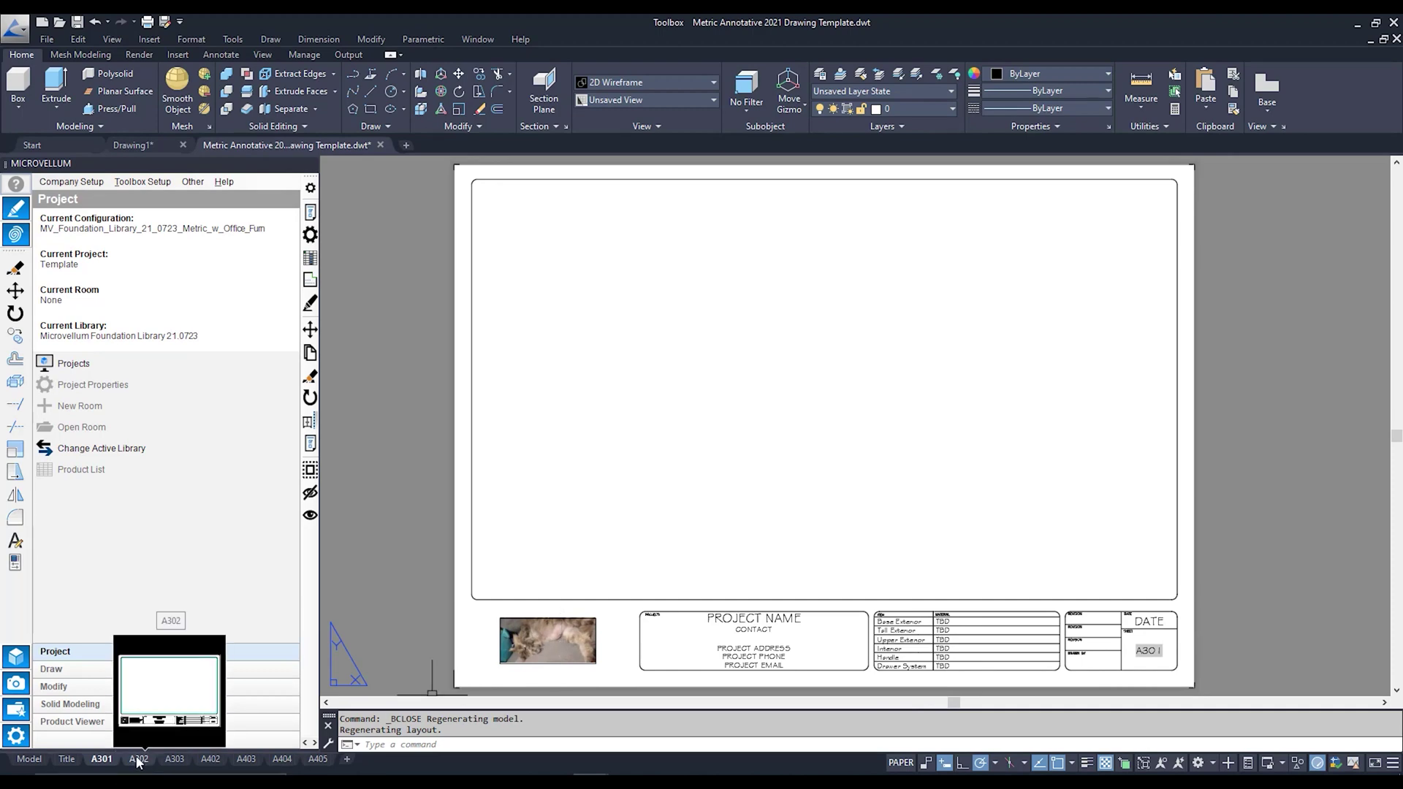
click(138, 760)
click(173, 760)
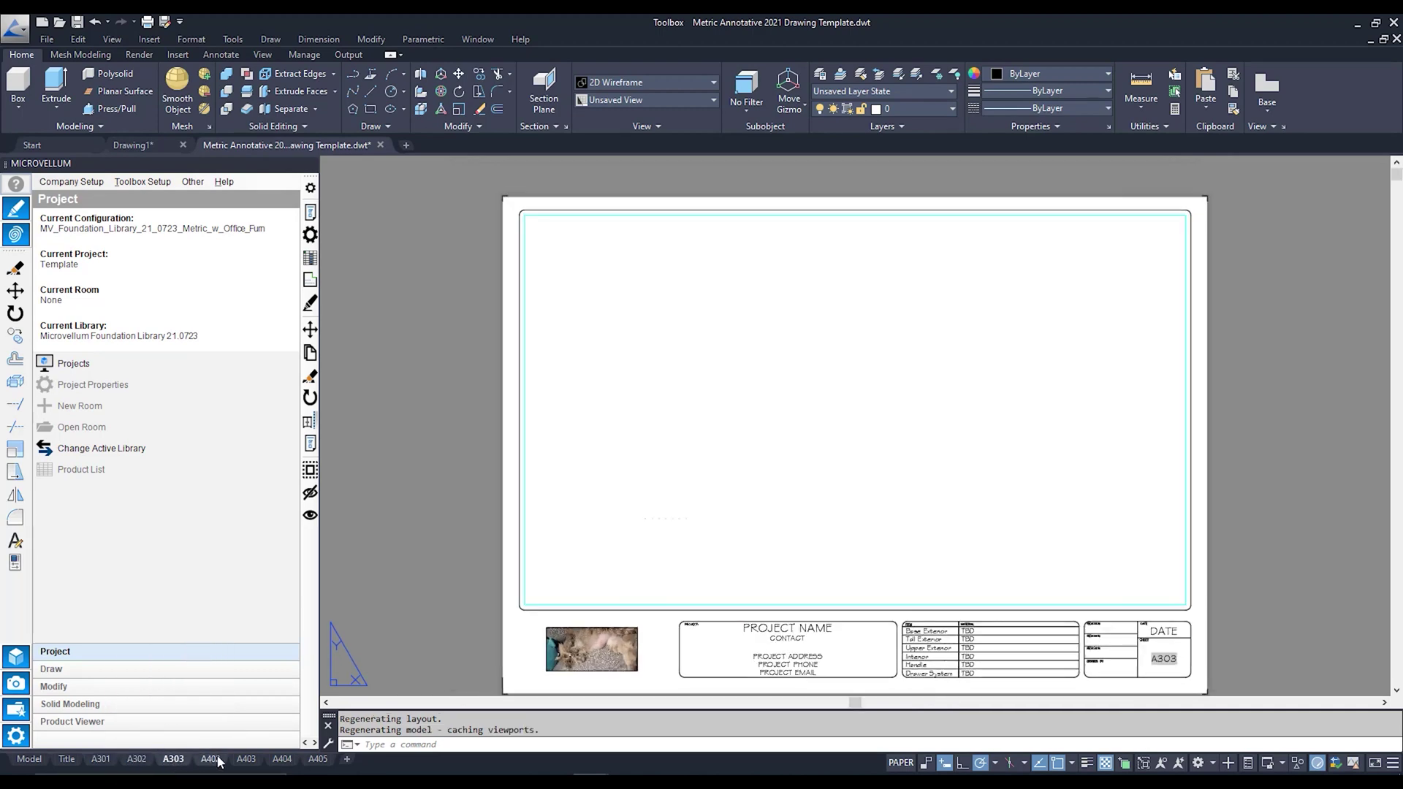
click(212, 760)
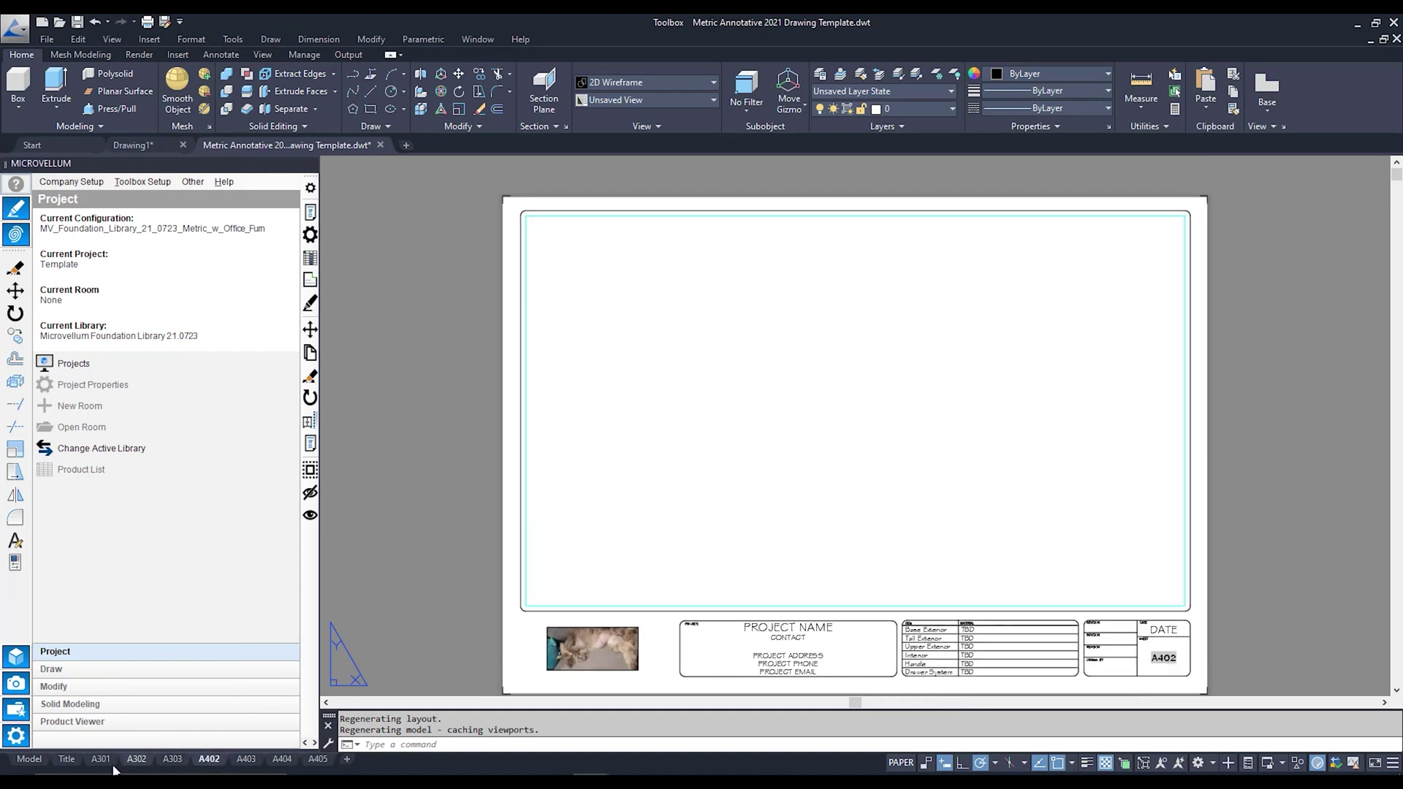
click(68, 761)
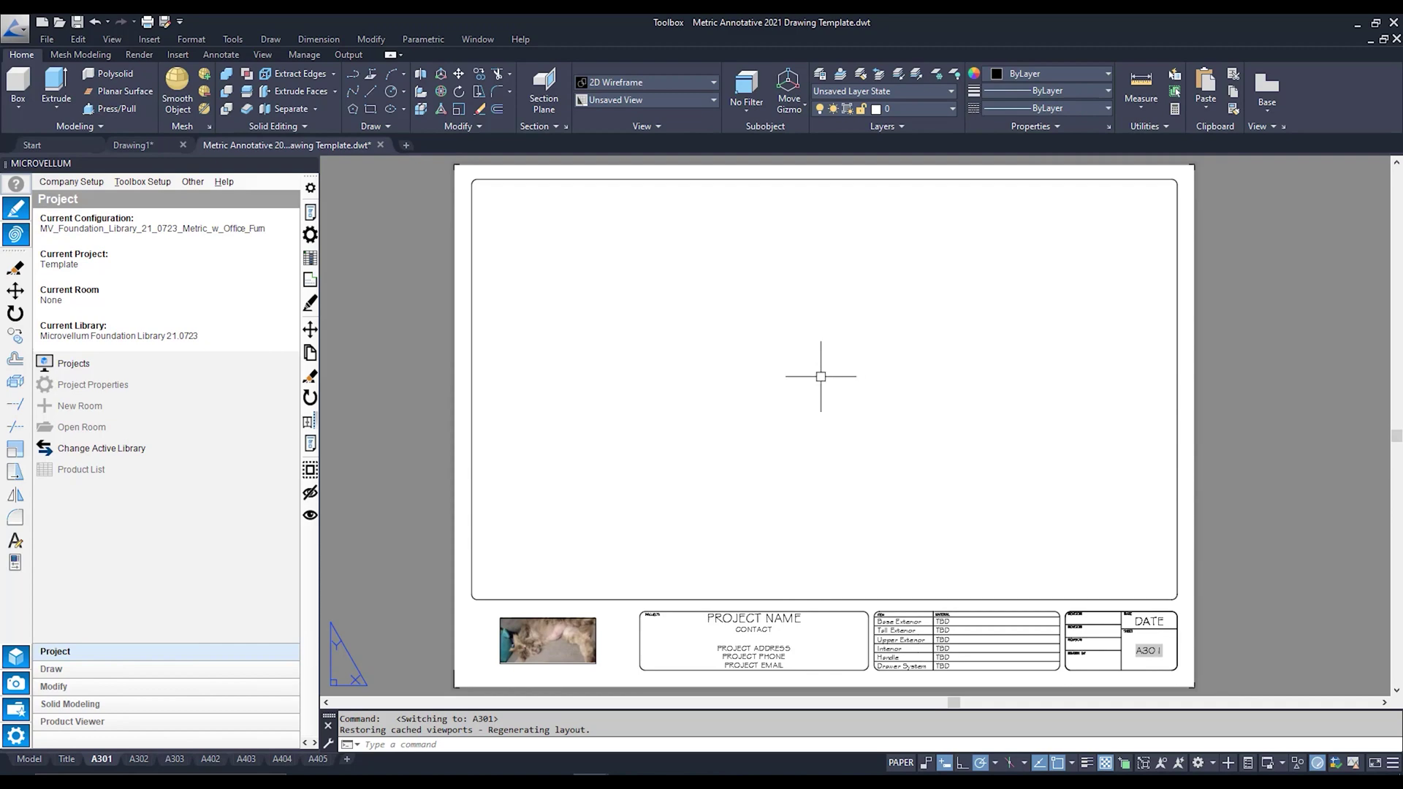
scroll(565, 666, up, 7)
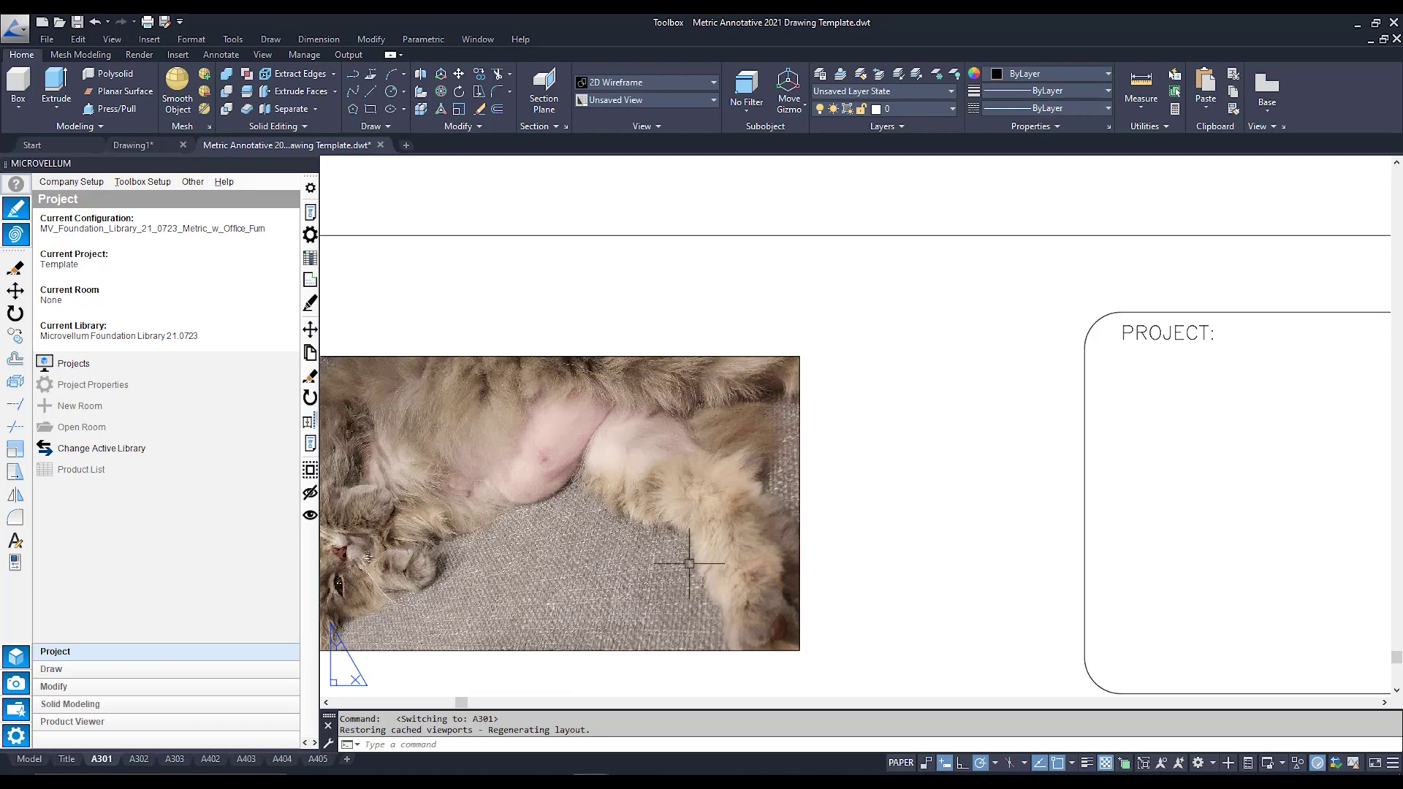
scroll(866, 489, down, 5)
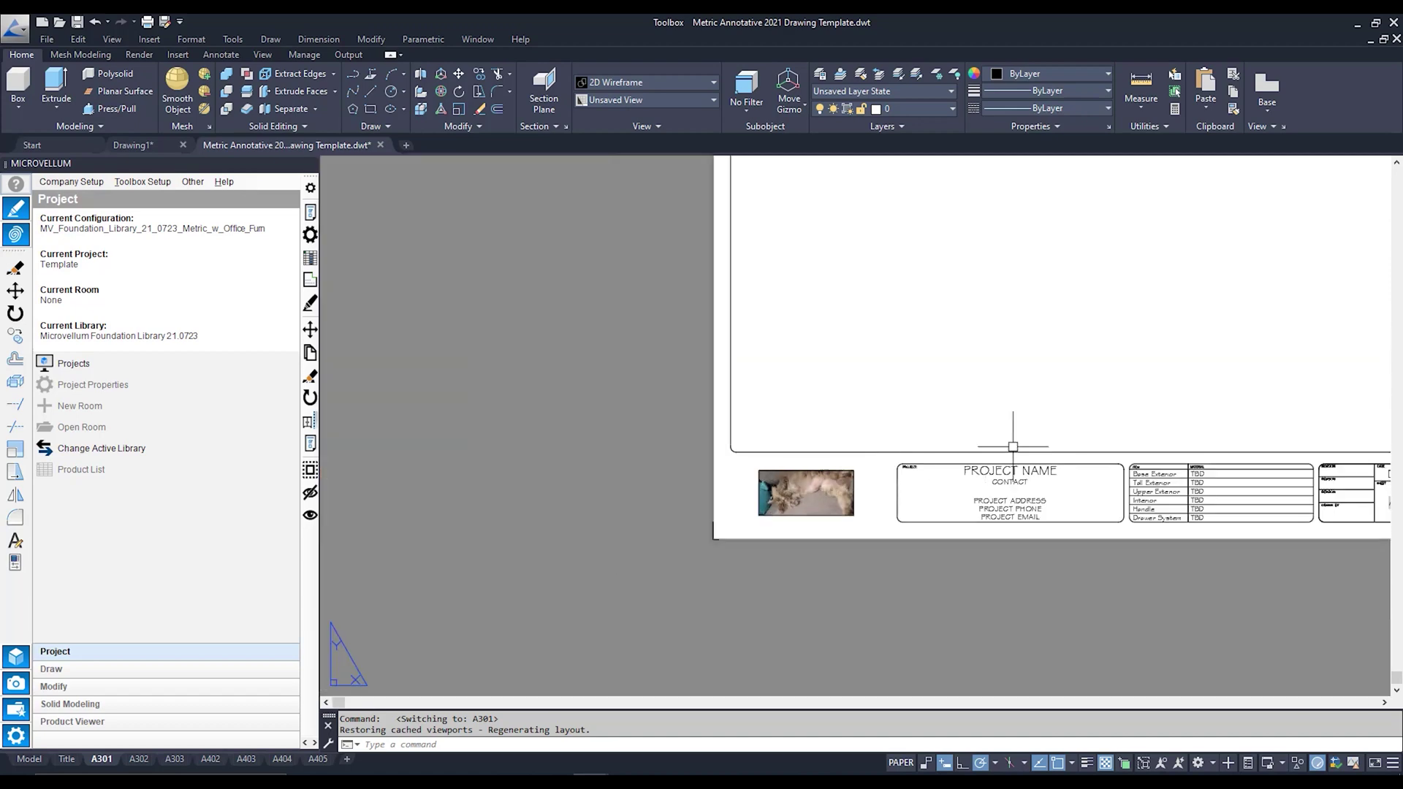
scroll(1008, 449, down, 4)
middle_drag(852, 548, 749, 590)
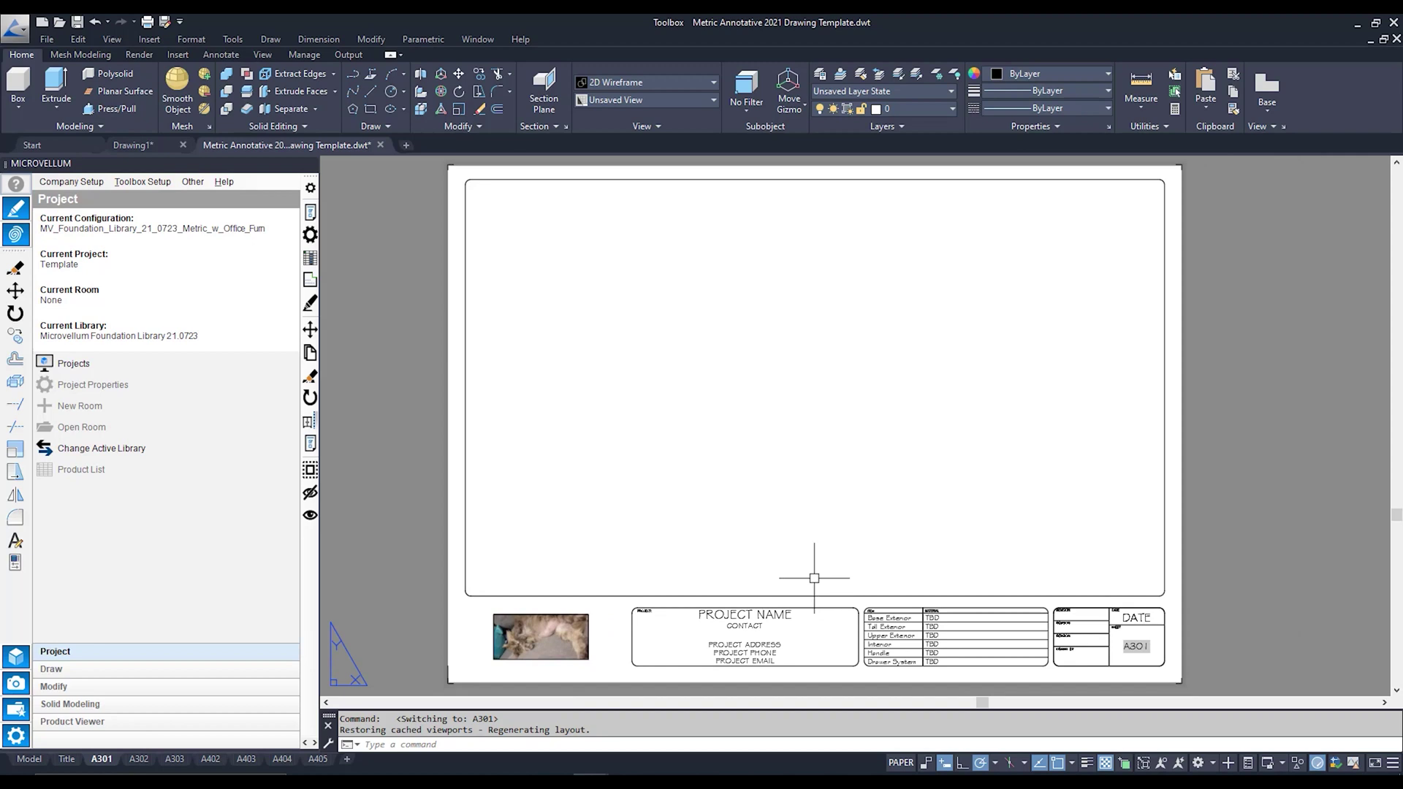
click(29, 759)
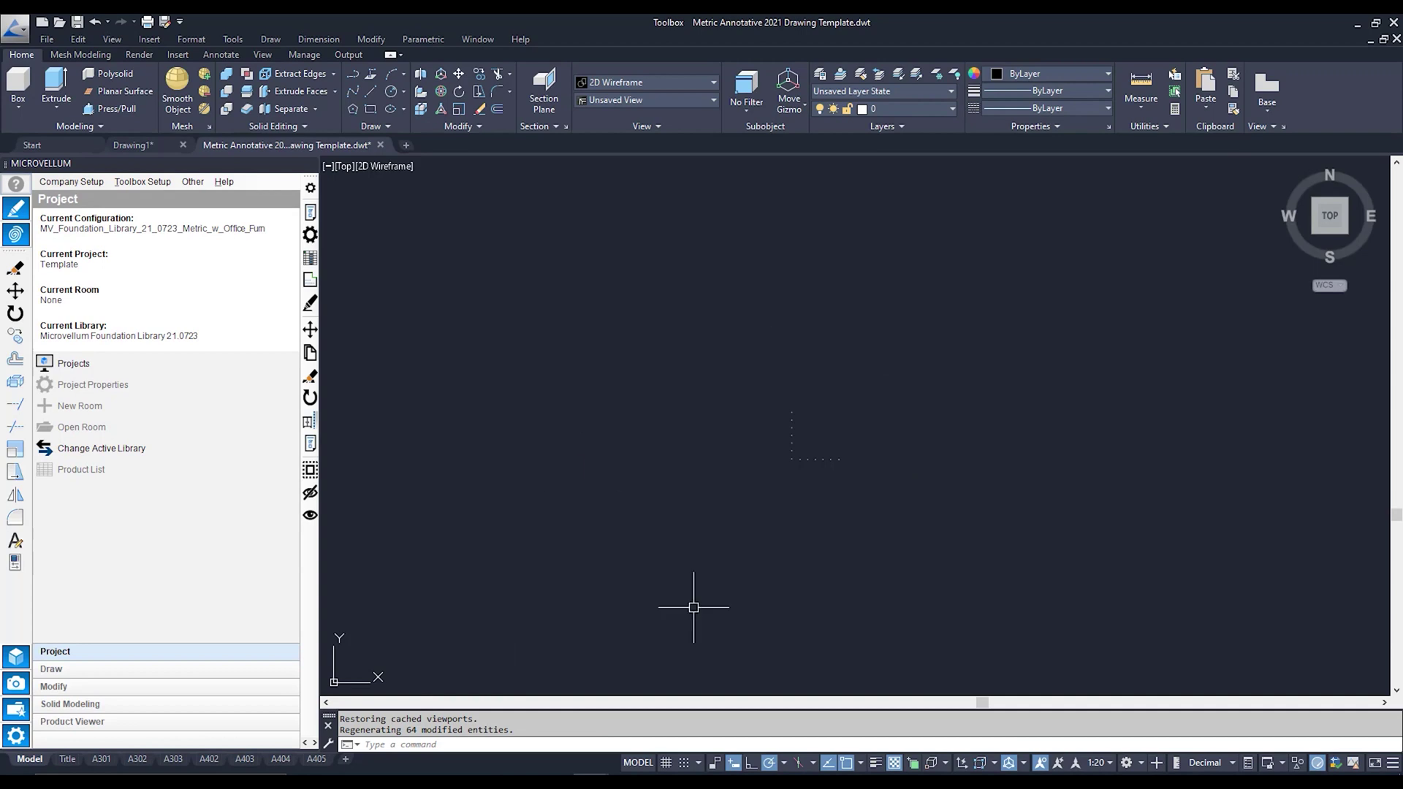